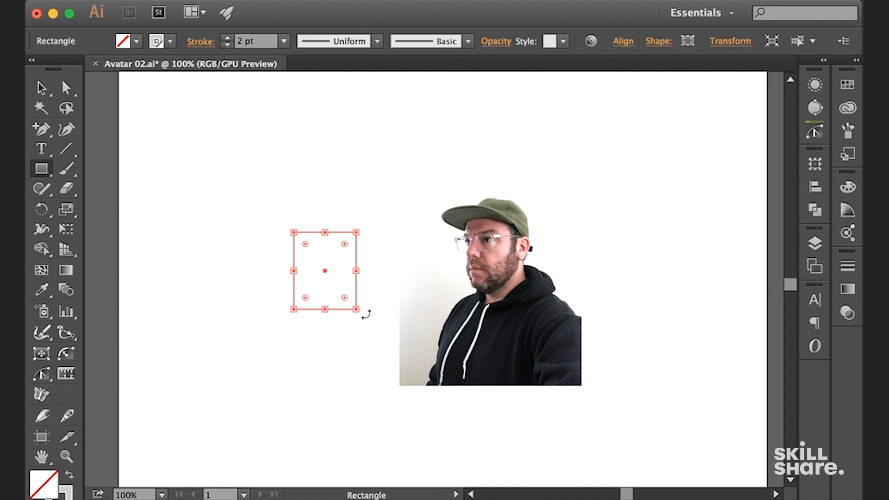
Narrow the outlined rectangle beside the portrait photo slightly to form the base of the head
key(super+equal)
click(816, 83)
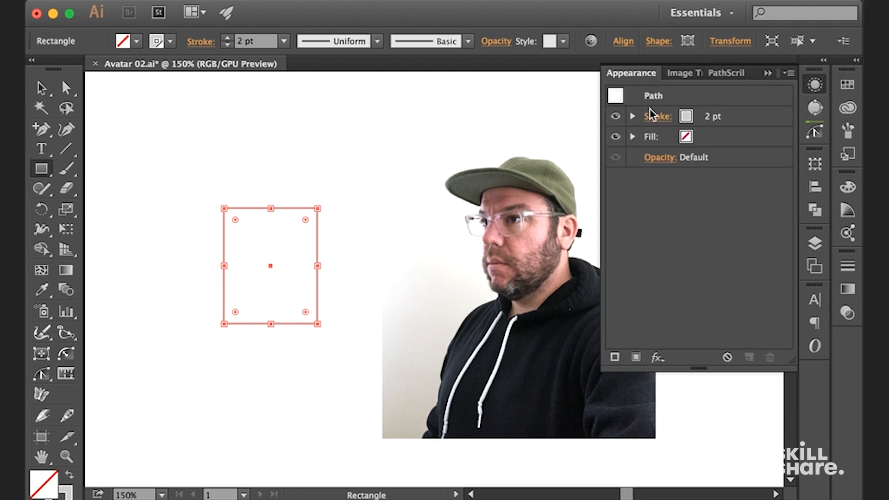
key(v)
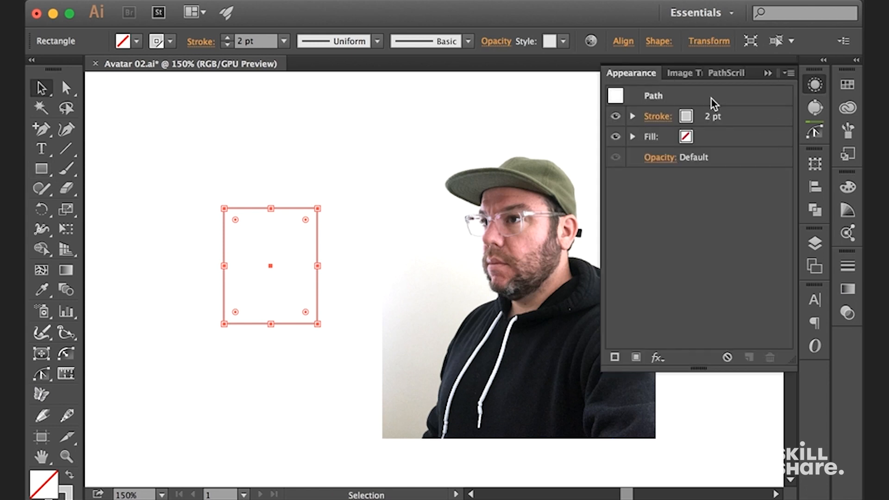
click(300, 137)
drag(342, 164, 350, 140)
click(327, 223)
drag(326, 242, 324, 242)
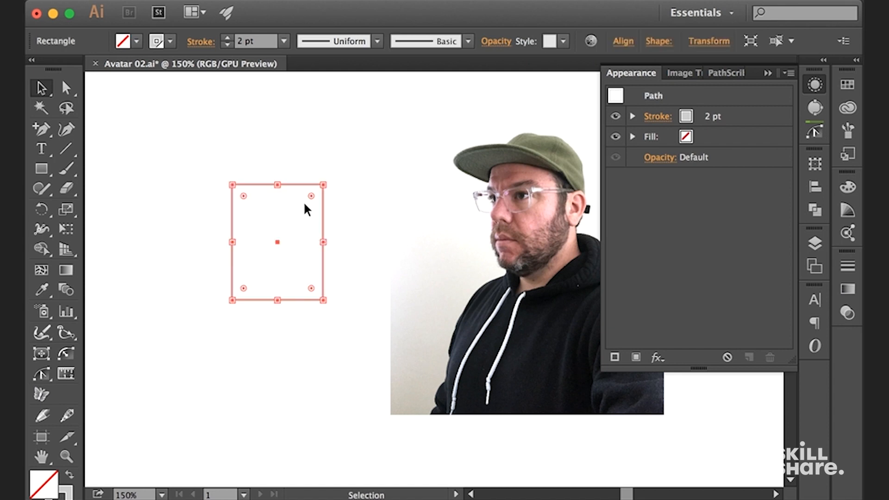
Round all four corners of the head rectangle to the maximum radius
key(a)
drag(315, 200, 233, 338)
key(v)
click(337, 360)
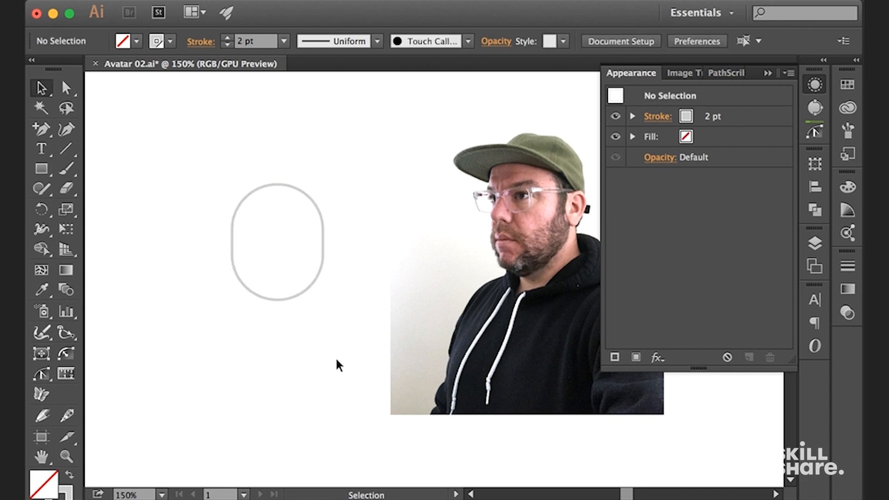
Lengthen the rounded head shape slightly by extending its lower edge downward
click(304, 194)
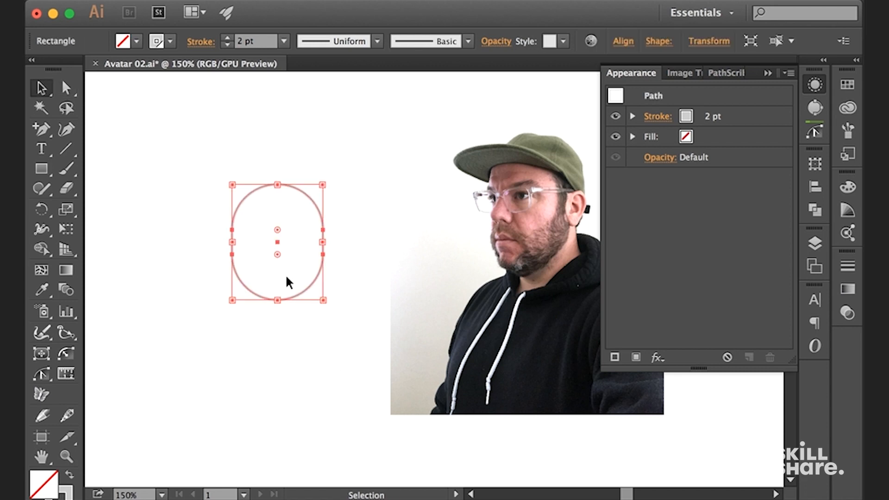
drag(278, 300, 278, 311)
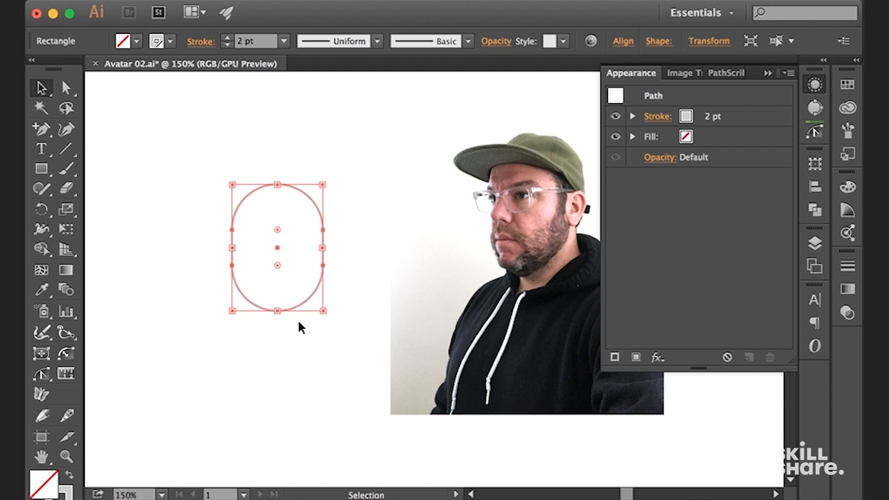
click(348, 271)
Draw a small upright ellipse inside the head as an eye and swap its grey stroke to the fill
key(super+equal)
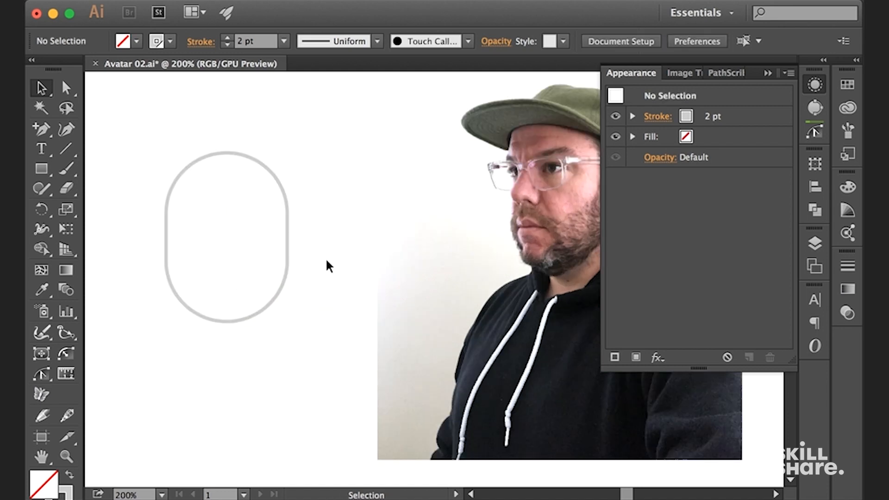
key(l)
drag(298, 258, 312, 285)
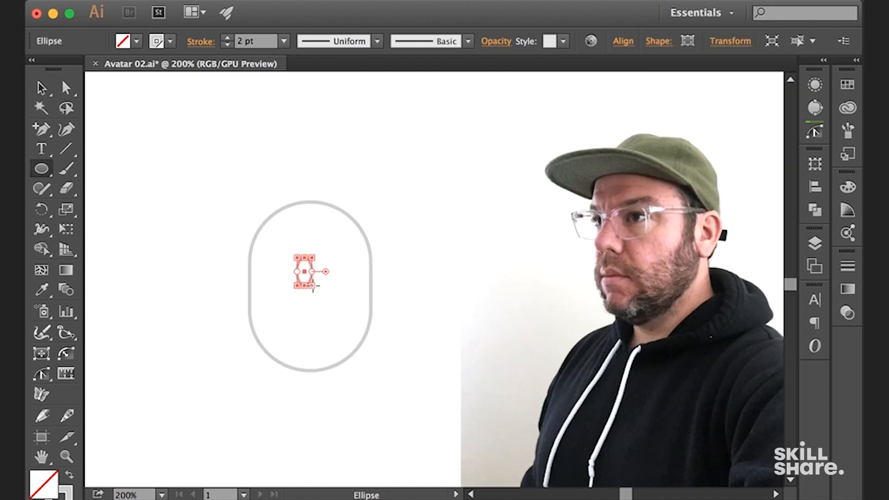
key(shift+x)
key(v)
click(395, 198)
Position the eye near the head's left edge and place a duplicate to its right as the second eye
drag(301, 213, 353, 197)
drag(355, 257, 355, 254)
key(super+equal)
drag(329, 217, 300, 281)
click(480, 160)
Draw a rectangle about 27 × 22 px around the right eye and give it the head outline's 2 pt grey stroke
scroll(319, 241, right, 3)
key(m)
key(i)
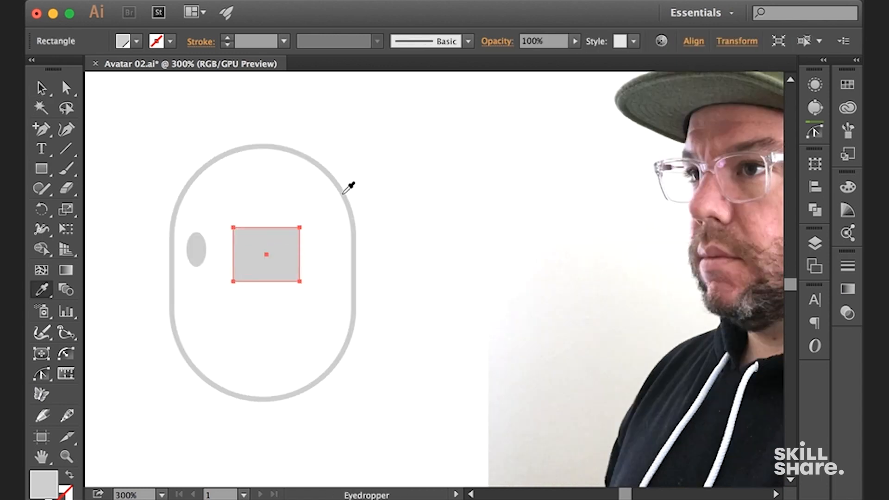
click(343, 193)
key(v)
click(366, 193)
key(space)
drag(365, 193, 408, 185)
Round only the two lower corners of the lens rectangle to 13.5 px
click(344, 241)
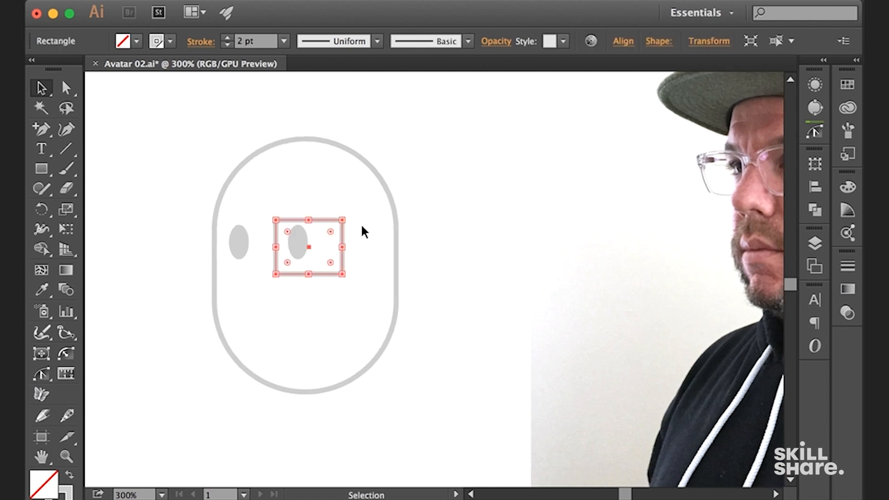
key(a)
click(362, 226)
click(276, 274)
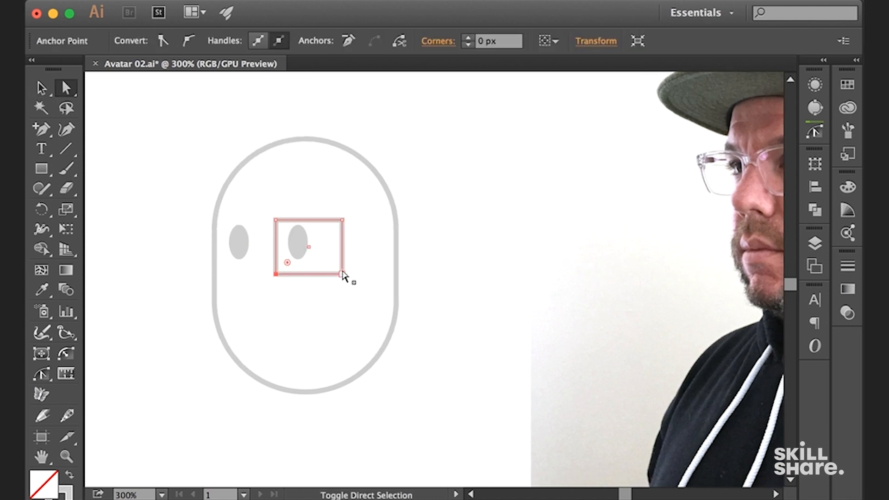
shift+click(342, 274)
drag(330, 263, 309, 241)
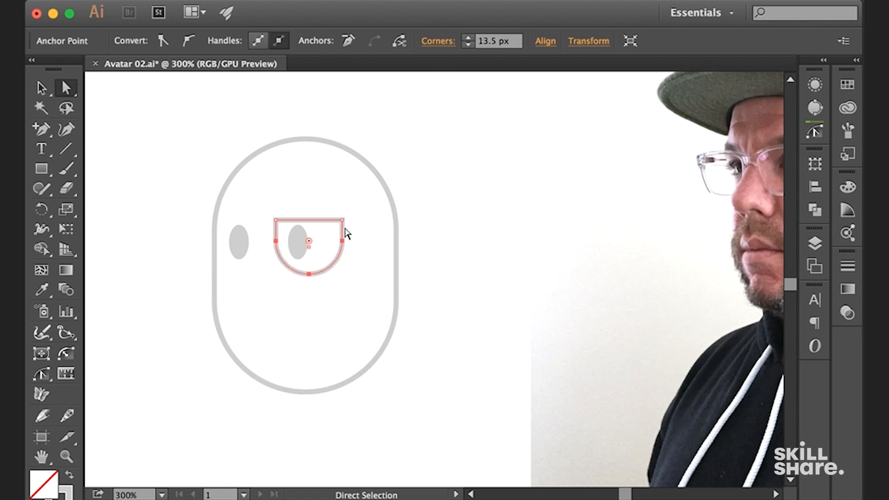
Draw a practice rectangle about 22 × 19 px across the head's right edge and try rounding all its corners together
key(m)
mouse_move(362, 190)
mouse_down()
mouse_move(401, 234)
mouse_move(415, 237)
mouse_up()
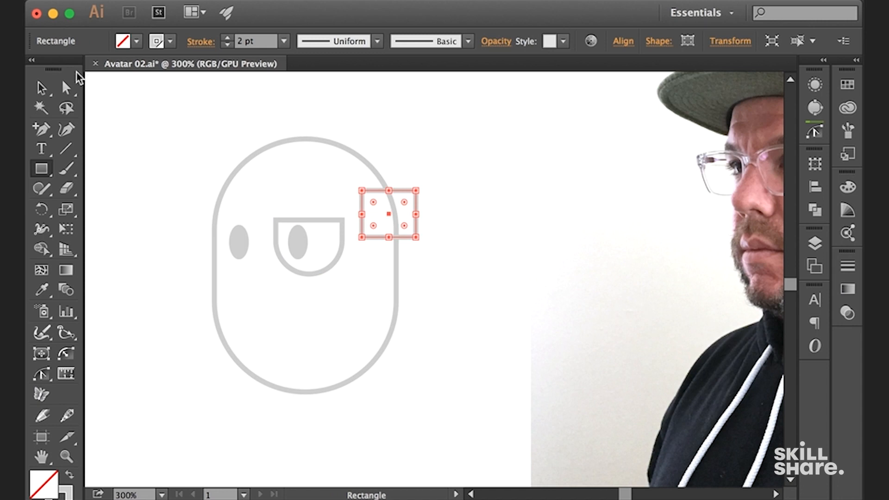
click(66, 88)
drag(404, 203, 388, 220)
key(super+z)
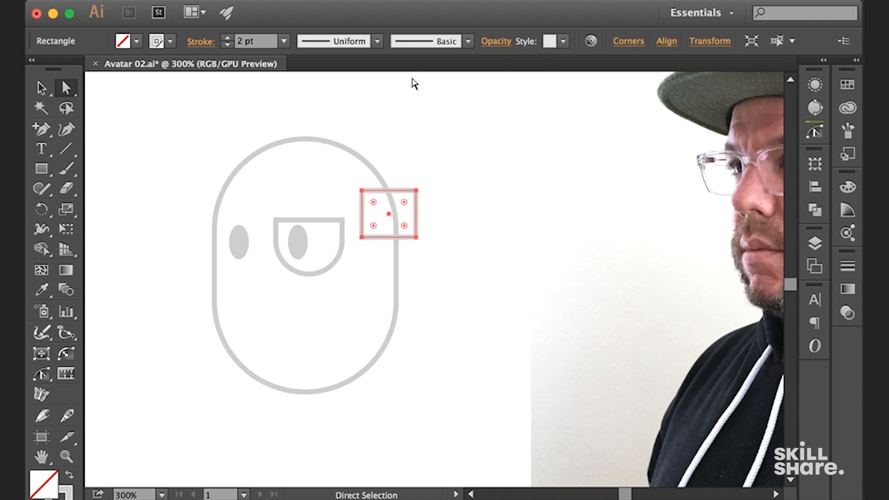
Try rounding only the practice rectangle's upper-right corner to about 4.26 px, then undo it with its transform properties displayed
click(501, 180)
click(416, 191)
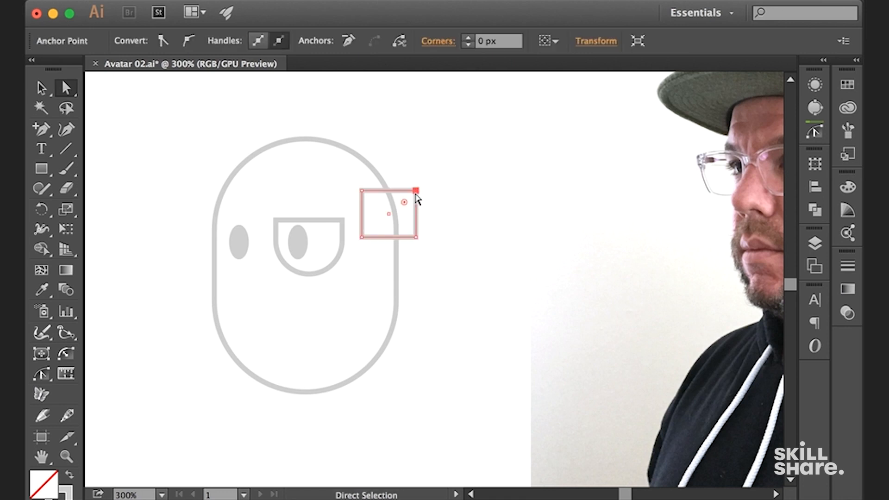
drag(406, 202, 407, 205)
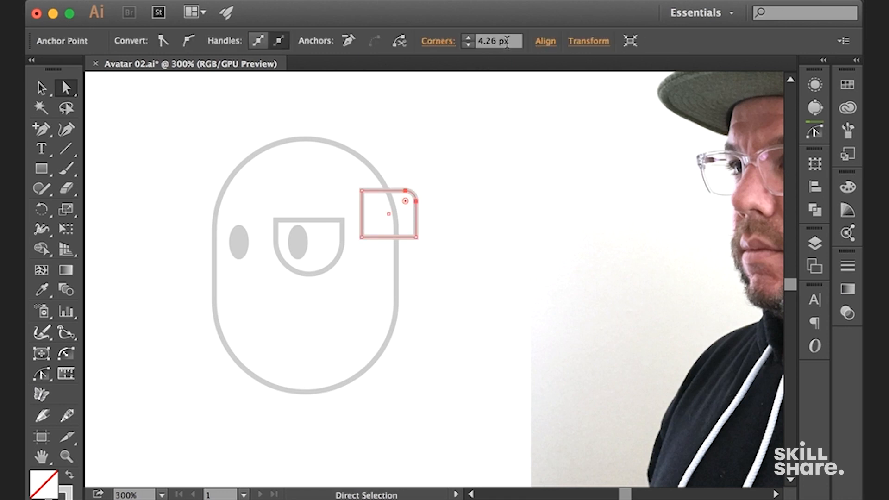
key(super+a)
click(815, 164)
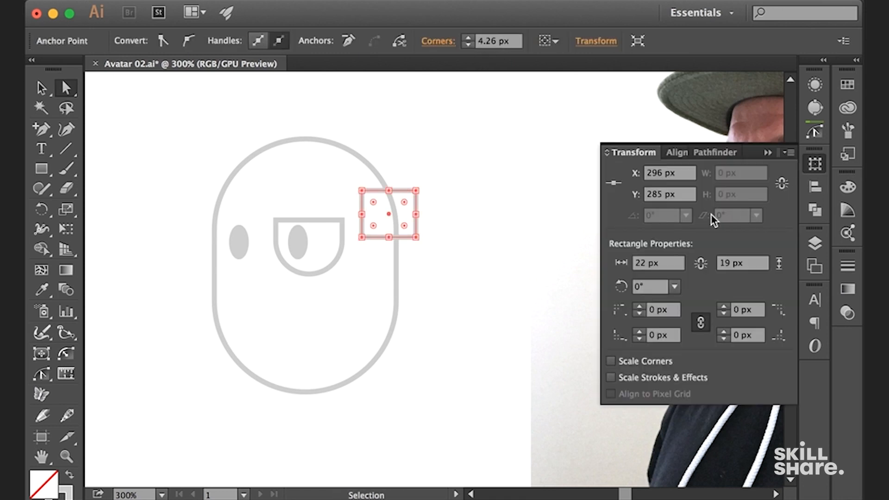
key(super+z)
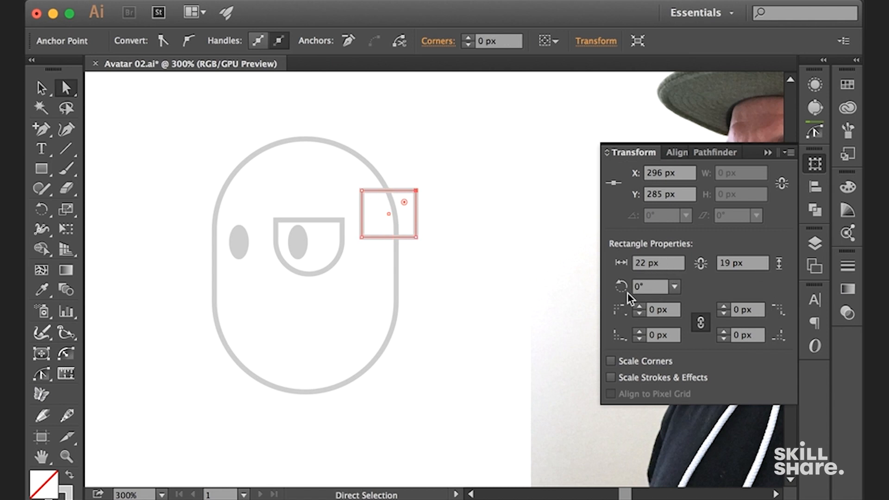
Set all four corner radii of the practice rectangle to 5 px, then delete the rectangle
click(666, 312)
text(5)
key(Return)
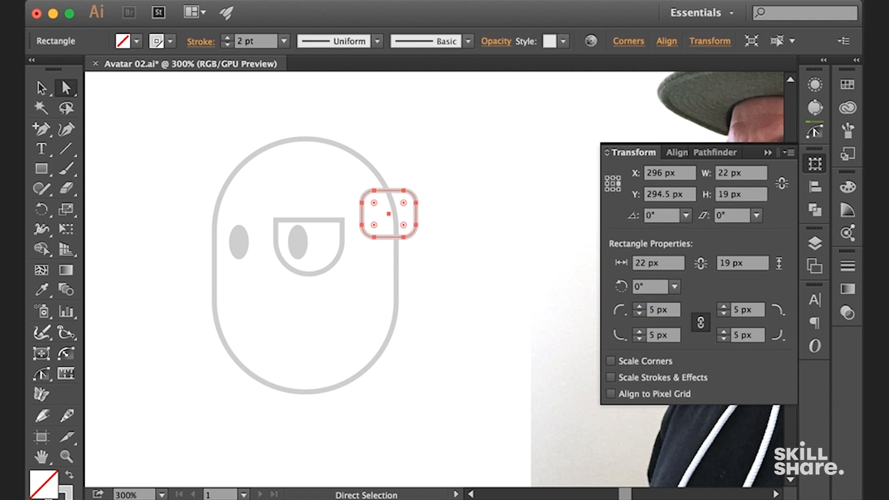
key(v)
click(426, 156)
drag(408, 220, 405, 220)
key(Delete)
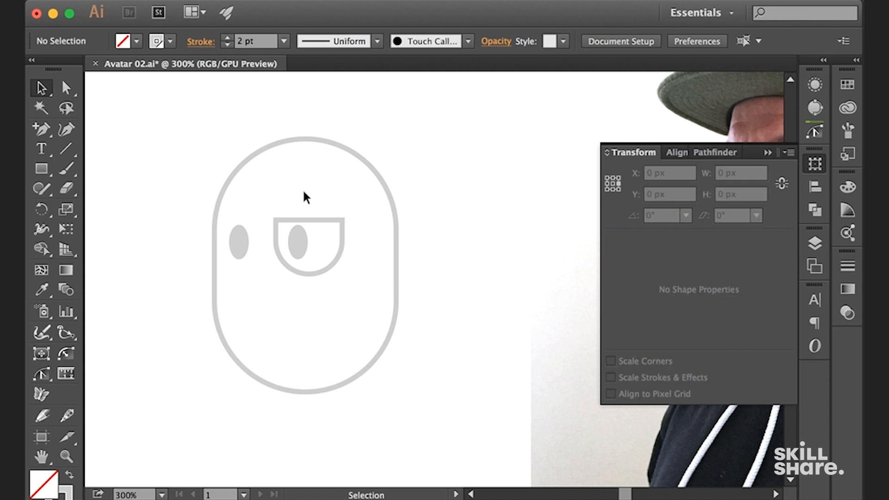
Round the two upper corners of the right lens to about 5.25 px
key(a)
click(276, 220)
shift+click(342, 221)
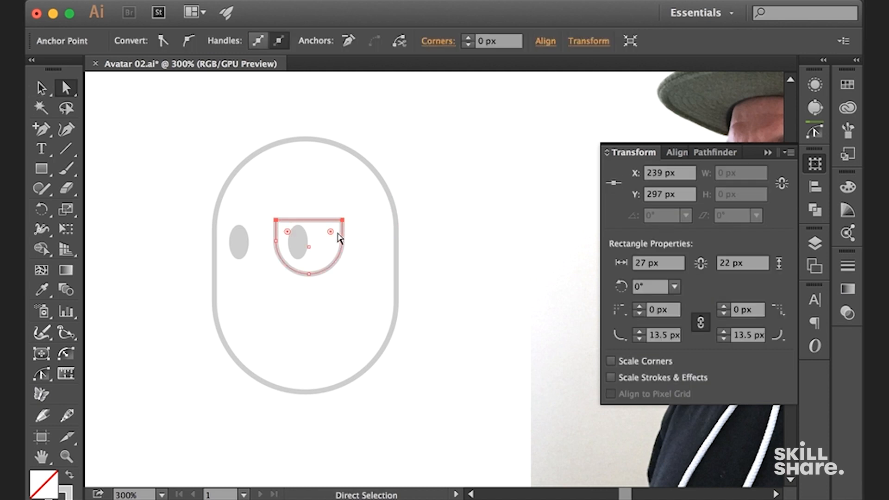
drag(331, 232, 326, 236)
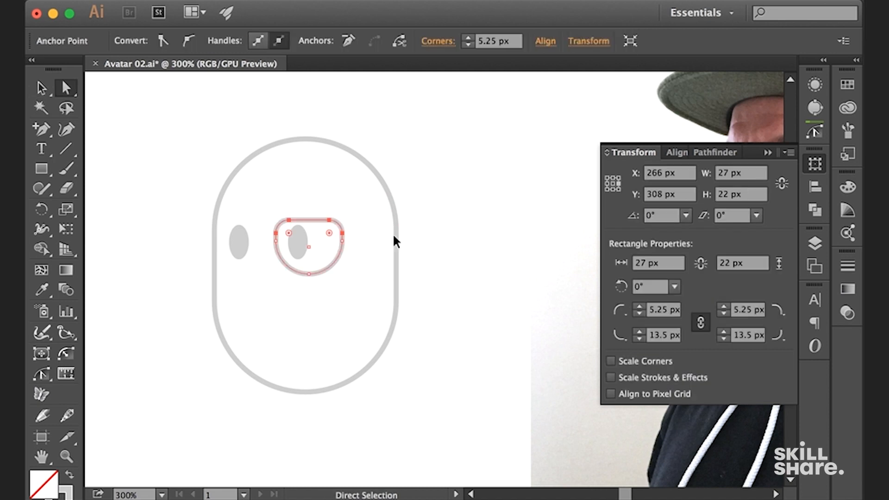
key(v)
click(449, 218)
Enlarge the lens slightly and place a copy around the left eye to complete the pair of glasses lenses
click(344, 237)
drag(349, 218, 259, 234)
click(430, 197)
click(450, 199)
Nudge the right eye two increments to the right within its lens
key(space)
drag(438, 207, 442, 178)
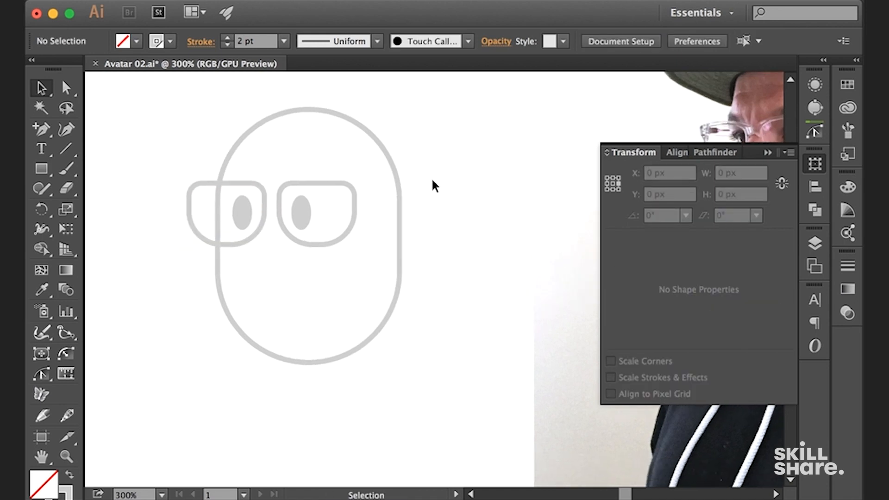
click(304, 211)
key(Right)
key(Right)
click(451, 194)
Draw a circle across the head's right edge as the ear and apply the head's outline style to it
key(space)
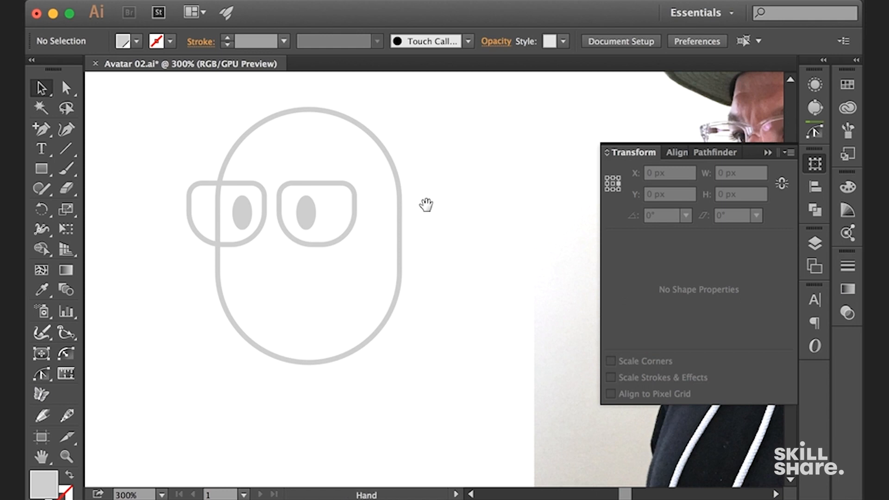
drag(426, 204, 429, 208)
key(space)
drag(428, 247, 364, 243)
key(l)
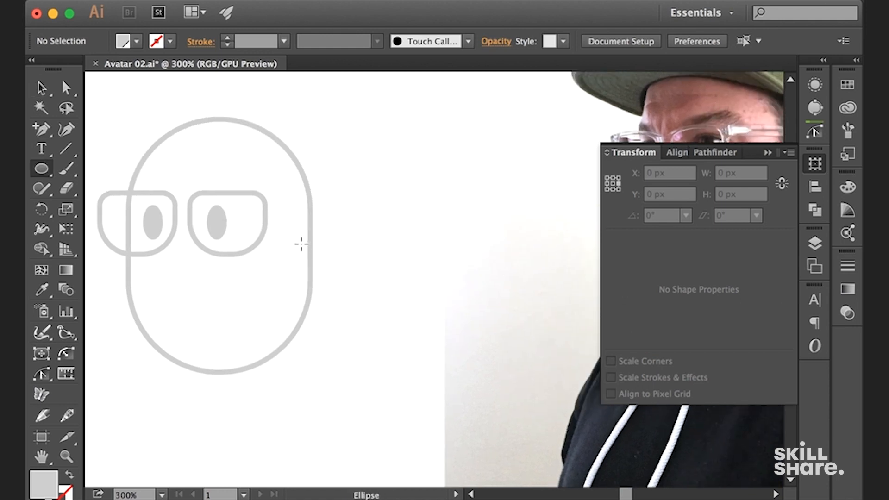
drag(304, 250, 332, 287)
key(v)
key(i)
click(311, 208)
key(v)
key(space)
mouse_move(408, 205)
mouse_down()
mouse_move(421, 183)
mouse_move(395, 165)
mouse_up()
click(397, 187)
Draw a nose ellipse about 12 × 8 px just below the gap between the lenses and raise it 3 px
key(space)
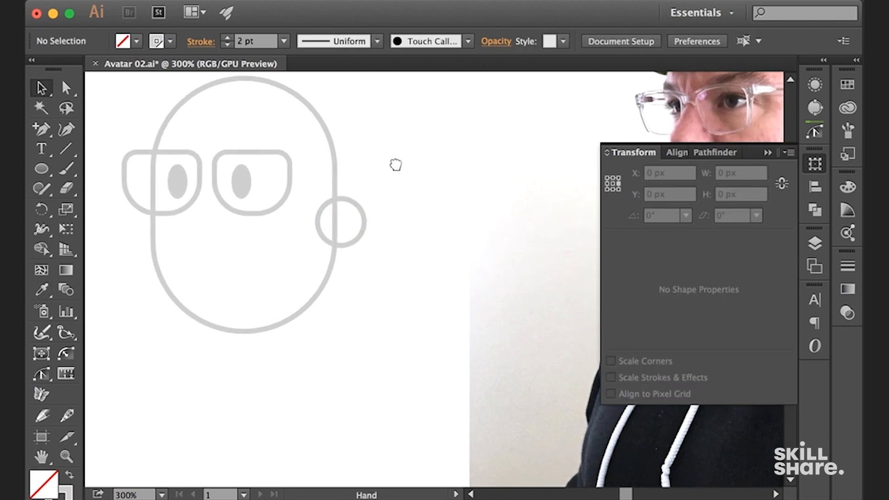
key(l)
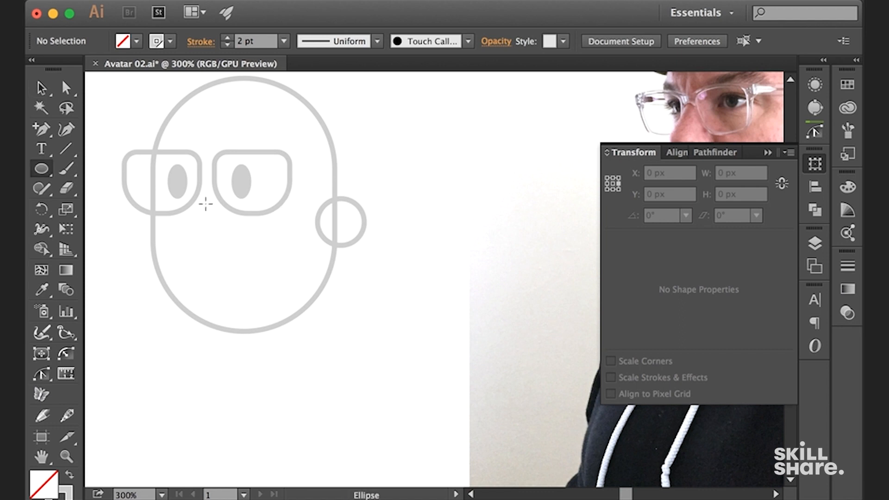
drag(212, 230, 221, 241)
key(b)
key(v)
click(230, 257)
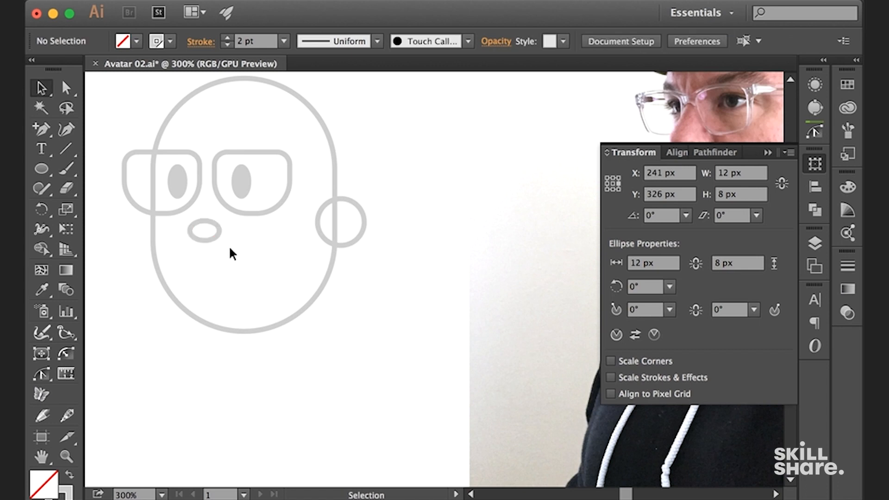
drag(218, 227, 217, 221)
click(359, 246)
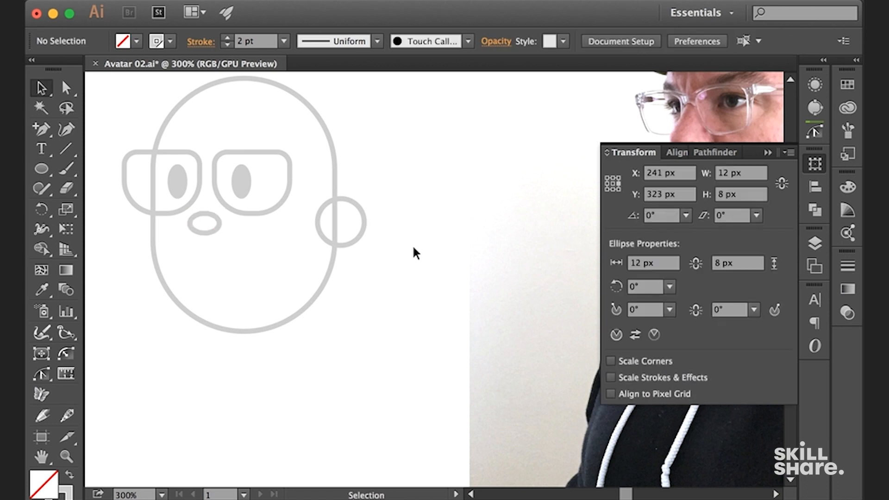
Display the document's layer list and move the portrait photo directly above the face drawing
key(super+minus)
key(super+minus)
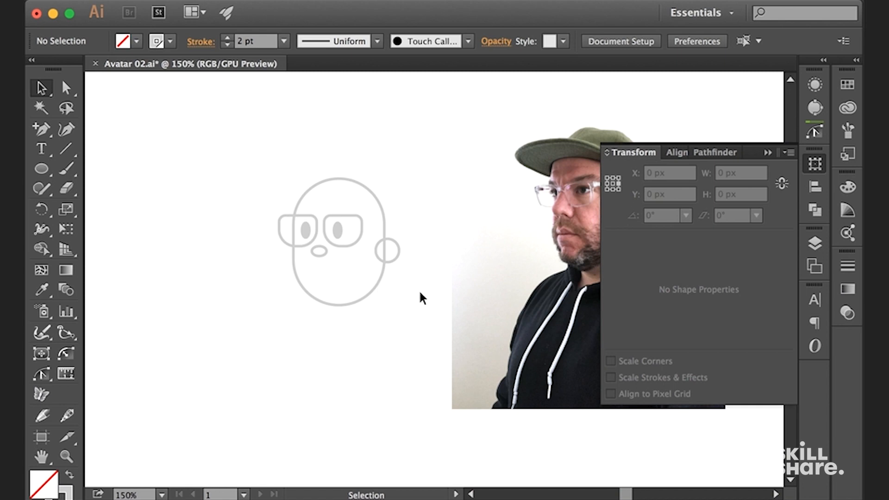
key(super+minus)
drag(477, 311, 437, 356)
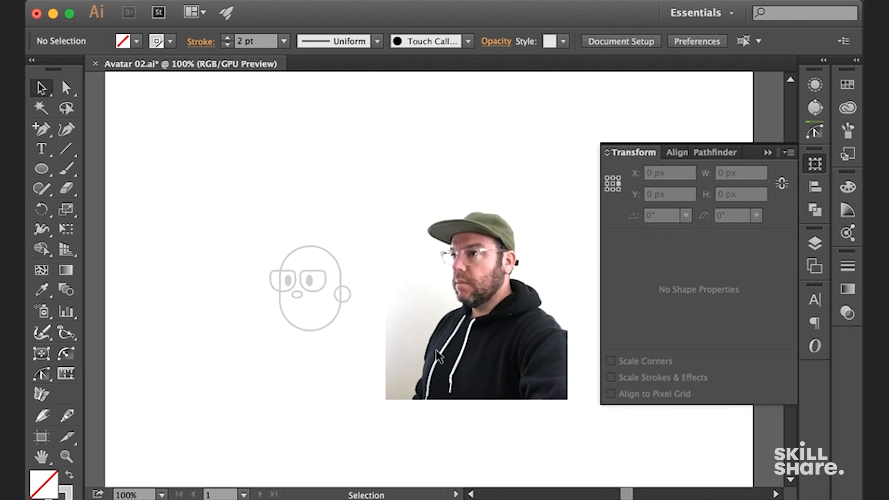
click(814, 107)
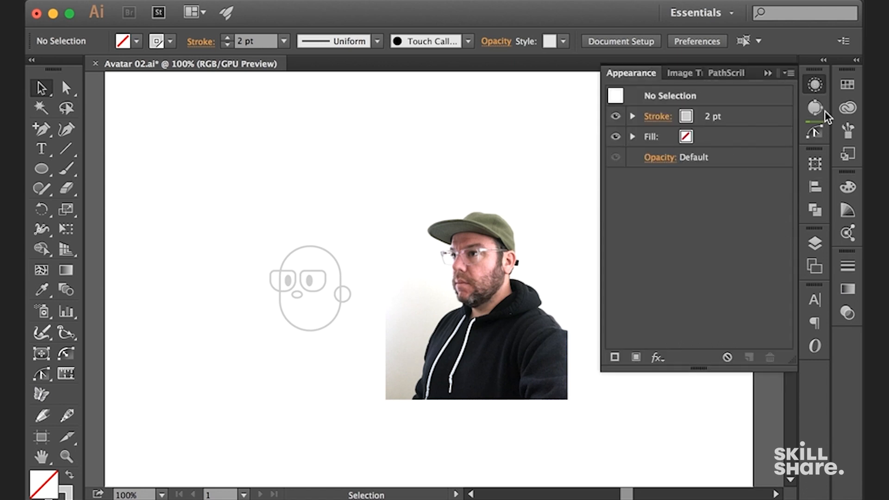
click(813, 240)
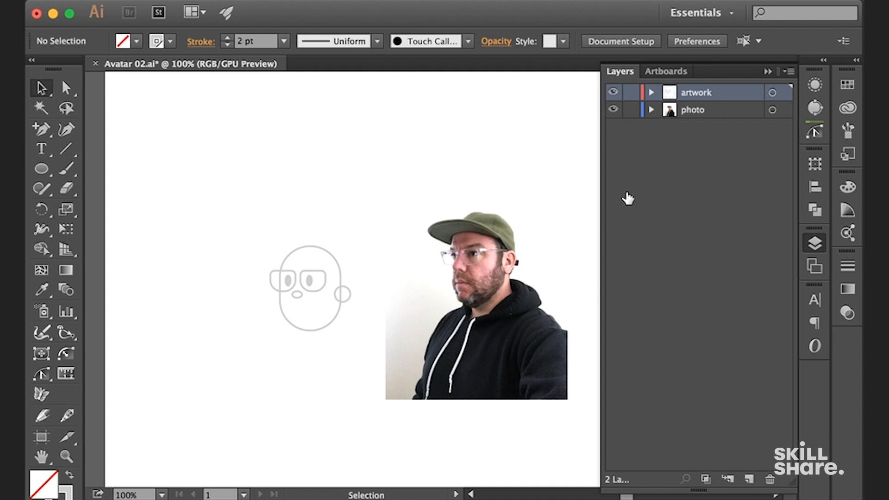
mouse_move(486, 343)
mouse_down()
mouse_move(380, 173)
mouse_move(337, 174)
mouse_up()
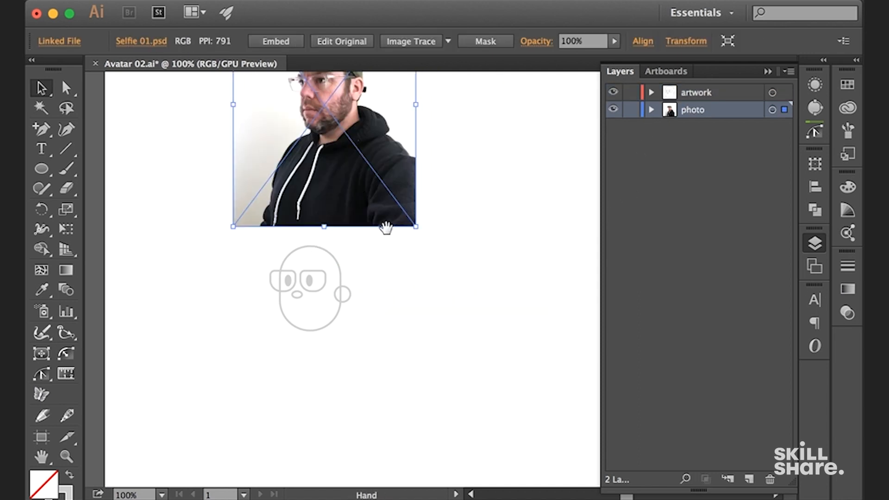
drag(391, 241, 391, 285)
Duplicate the complete face drawing and place the copy to the right of the original
click(307, 318)
drag(307, 318, 419, 321)
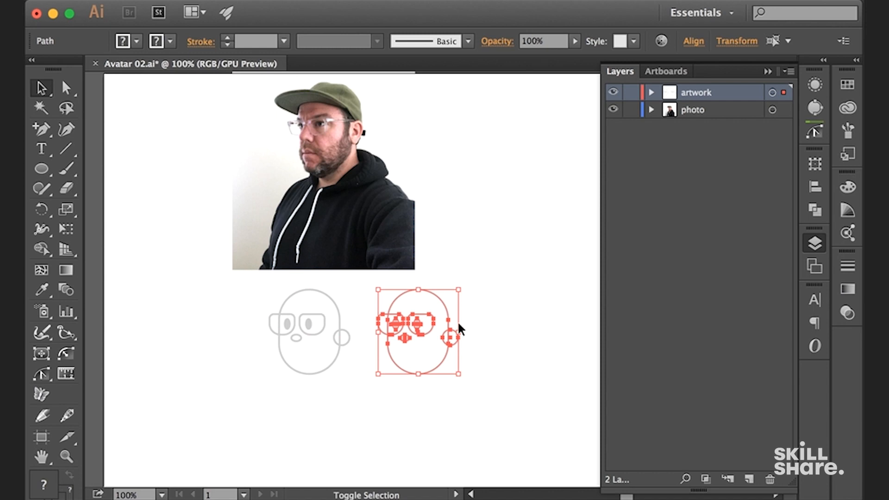
Shorten the right eye ellipse of the copied face slightly by lowering its upper edge
click(494, 317)
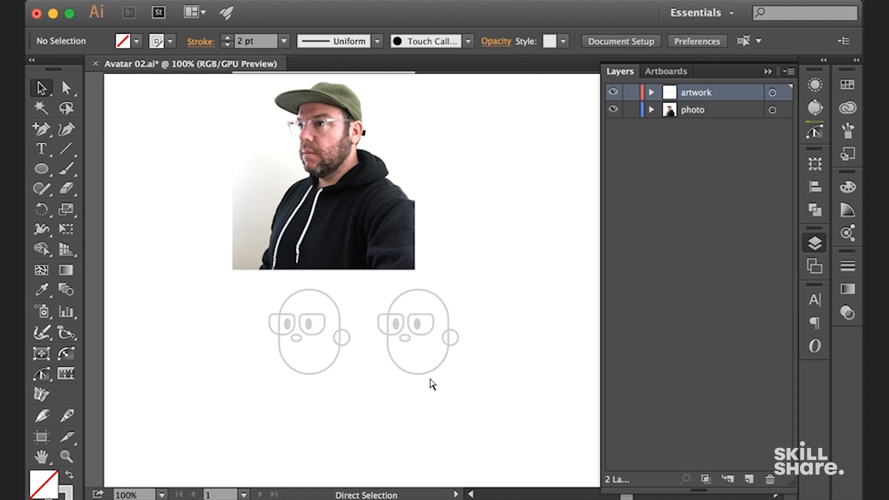
key(super+equal)
key(super+equal)
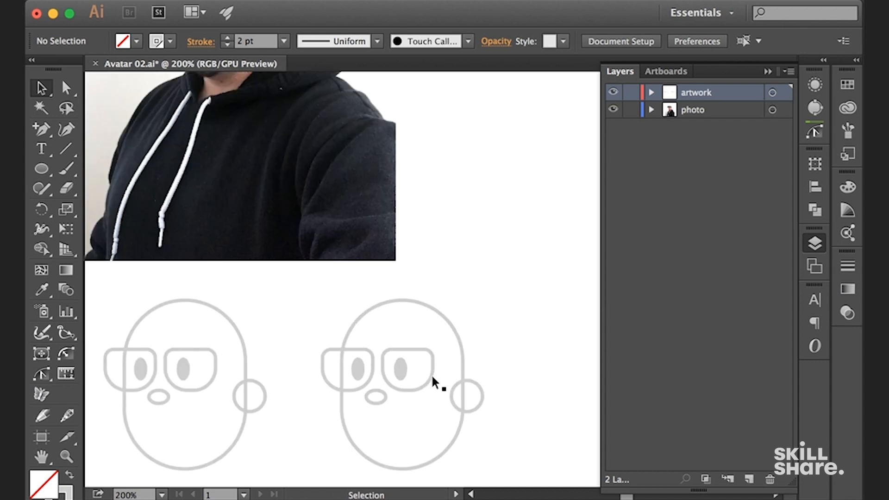
scroll(417, 278, down, 4)
key(super+equal)
drag(445, 212, 431, 224)
key(super+minus)
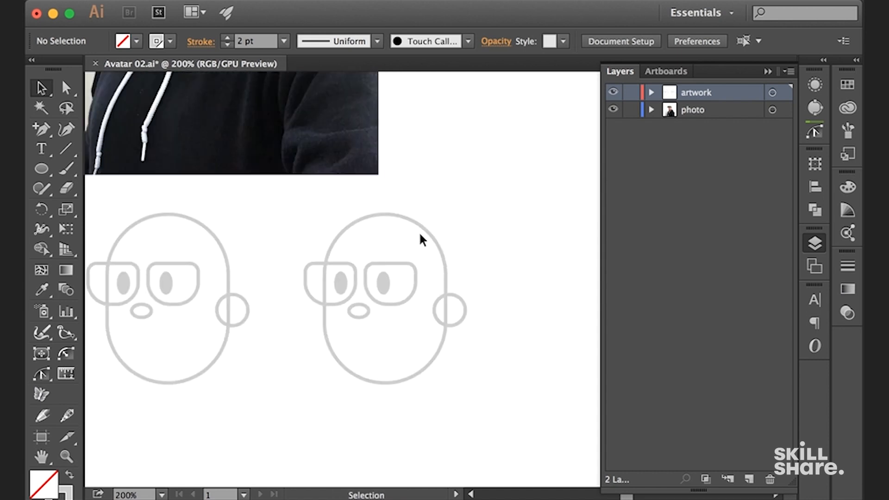
key(super+equal)
click(382, 298)
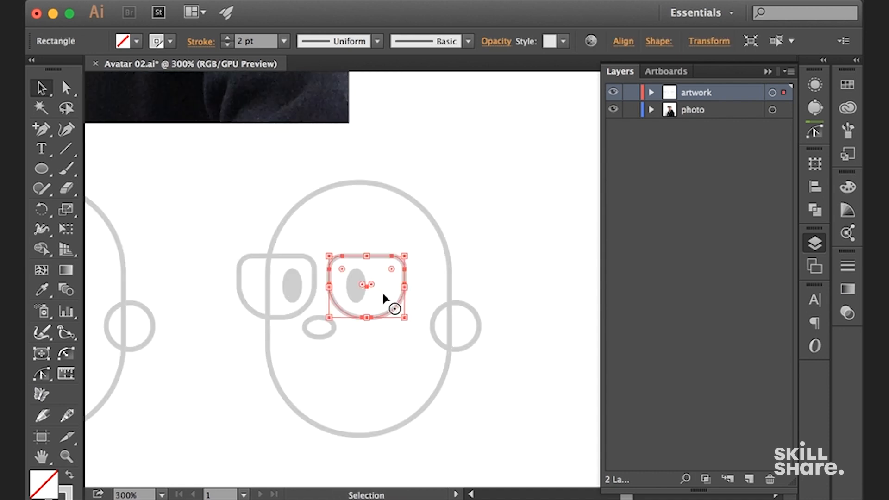
key(super+equal)
click(433, 195)
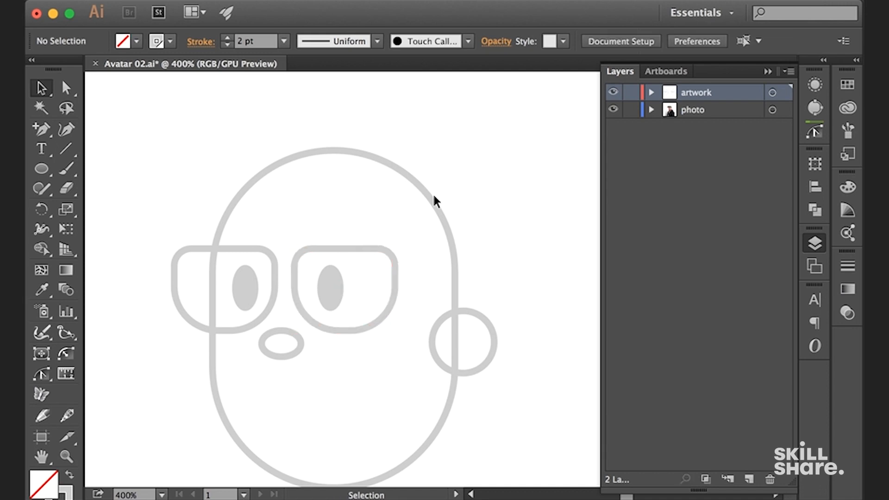
click(336, 287)
key(super+equal)
drag(314, 297, 367, 270)
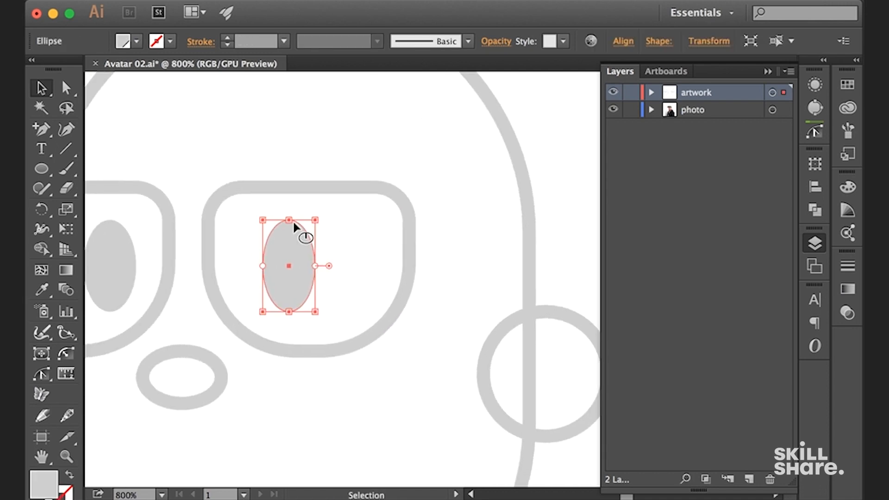
drag(315, 220, 315, 233)
click(556, 141)
Draw a closed triangular wedge with the Pen tool, from the right eye's center out past its right edge
drag(561, 142, 561, 137)
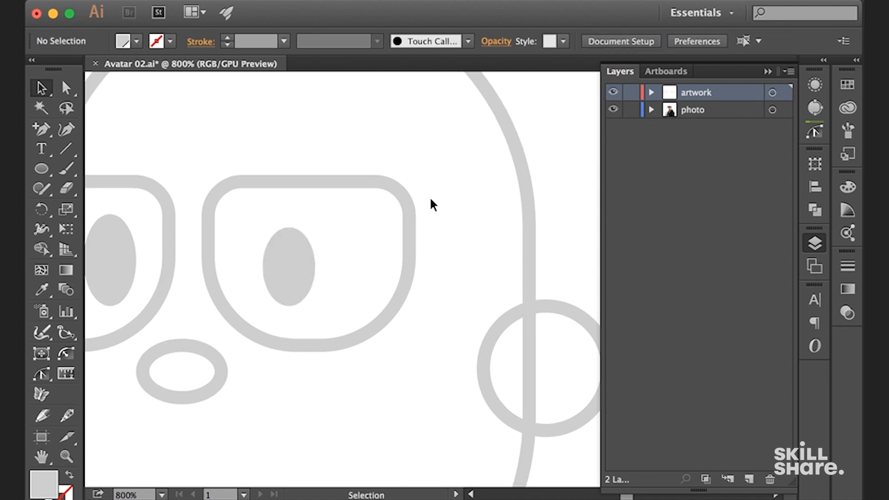
key(p)
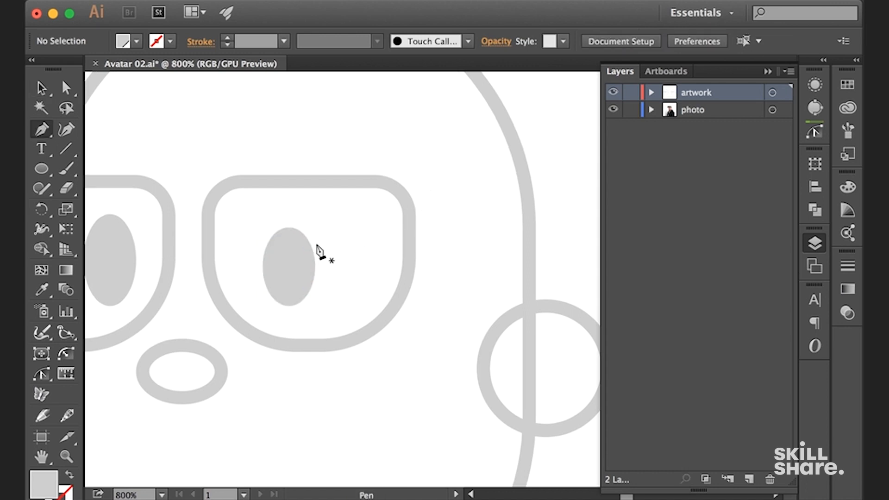
drag(315, 241, 298, 269)
click(289, 267)
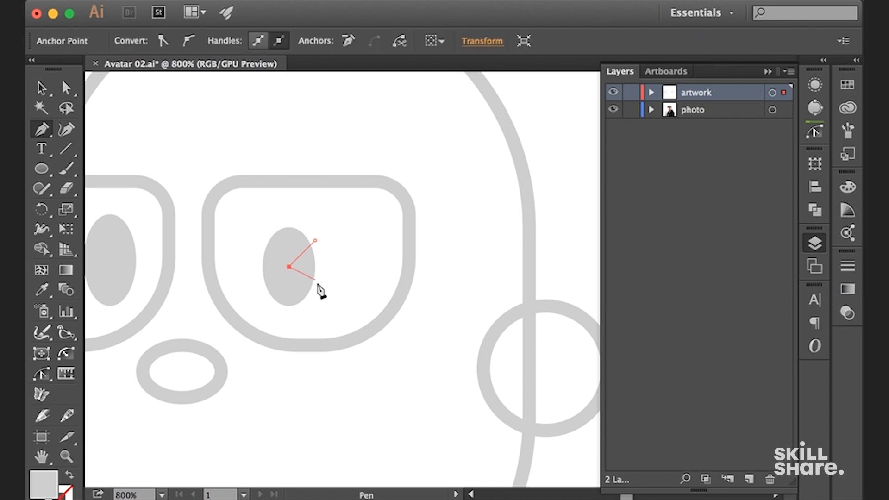
click(321, 286)
click(316, 242)
Subtract the triangular wedge from the right eye ellipse so a notch is cut into it
key(v)
shift+click(271, 267)
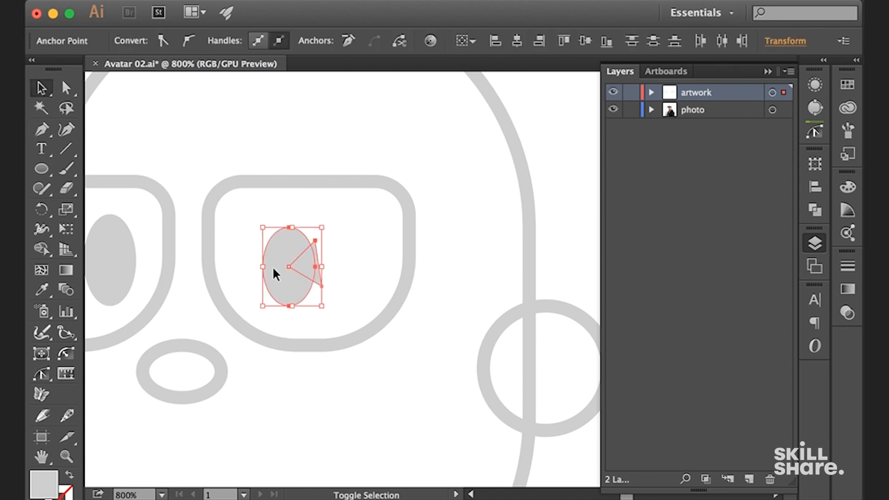
key(super+F2)
click(550, 119)
key(super+minus)
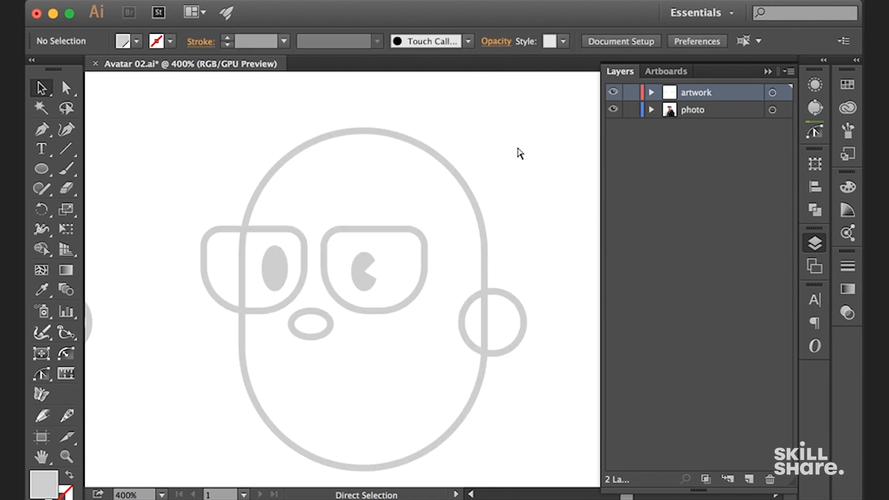
Duplicate the notched eye into the left lens and delete the plain eye ellipse there
key(super+plus)
drag(359, 196, 214, 200)
click(546, 110)
click(212, 173)
key(Delete)
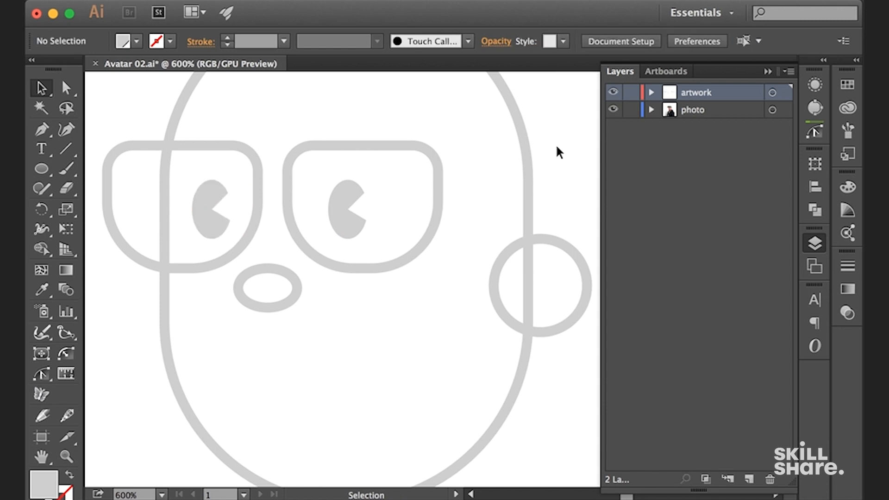
Draw a short horizontal line between the two lenses as the glasses' bridge
key(super+minus)
drag(531, 160, 461, 160)
key(super+minus)
key(super+plus)
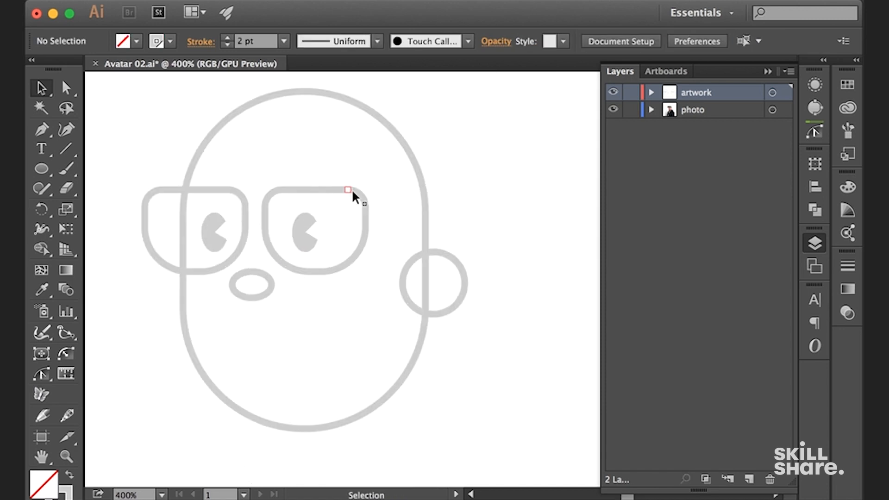
key(backslash)
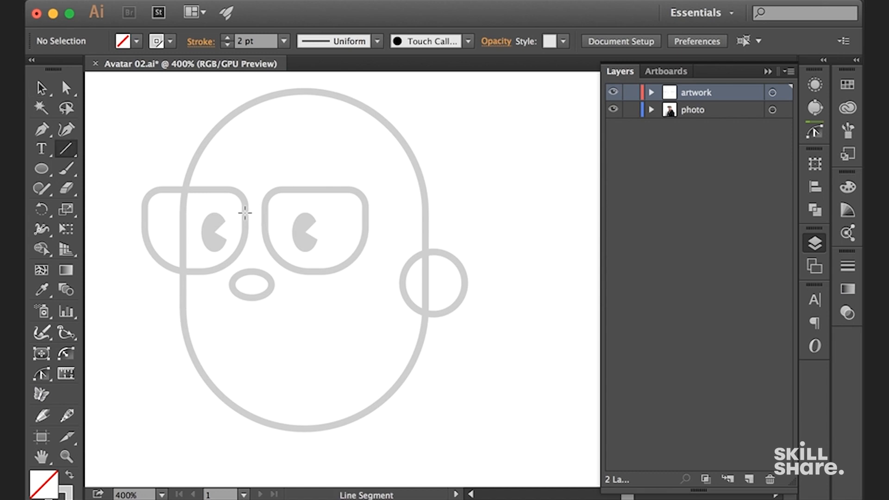
drag(264, 214, 265, 213)
key(v)
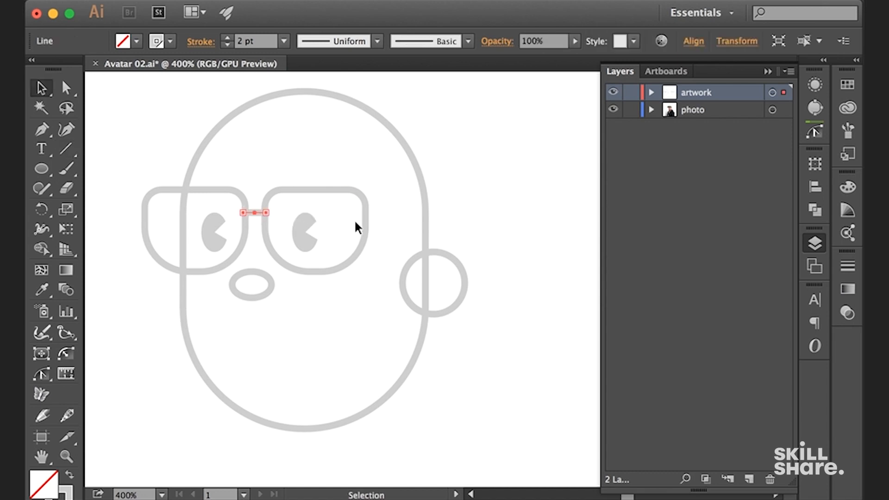
click(492, 196)
Examine the eyes, eyebrows and glasses in the portrait photo, returning to the copied face
key(p)
key(space)
drag(274, 130, 310, 221)
key(super+minus)
key(super+minus)
key(space)
drag(284, 130, 341, 315)
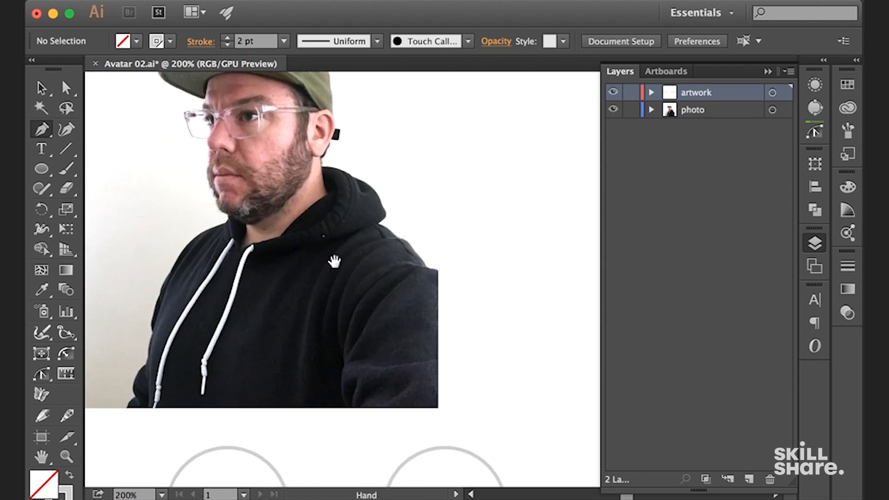
key(space)
drag(417, 272, 323, 103)
drag(361, 227, 353, 183)
key(super+plus)
key(super+plus)
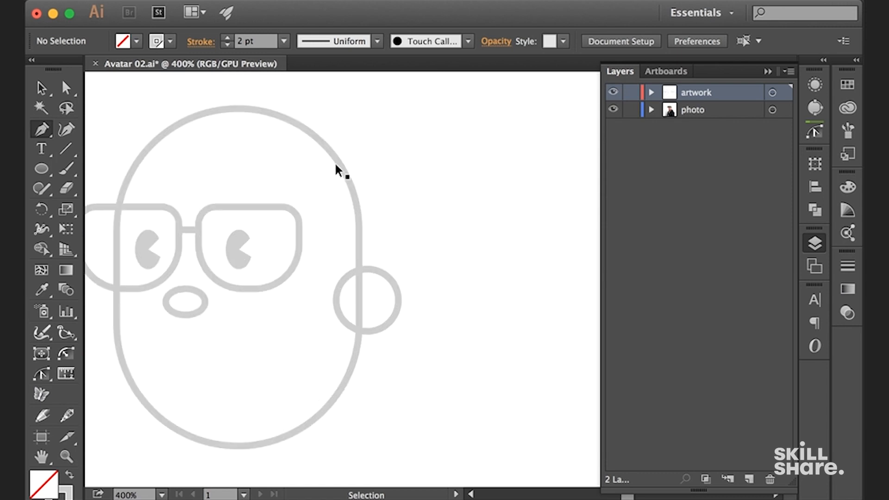
Draw a small horizontal rectangle above the right lens and give it the eye's solid gray fill
key(m)
drag(213, 175, 276, 191)
key(i)
click(234, 245)
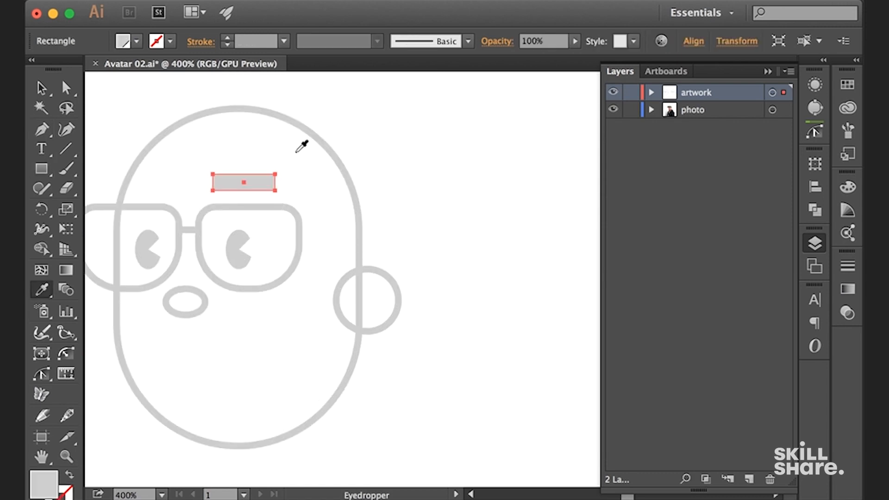
Adjust the rectangle's corner points so the eyebrow tapers toward its outer end and its upper edge slopes slightly
key(a)
click(280, 162)
click(274, 176)
drag(274, 178, 422, 206)
click(397, 160)
key(super+plus)
drag(280, 144, 279, 134)
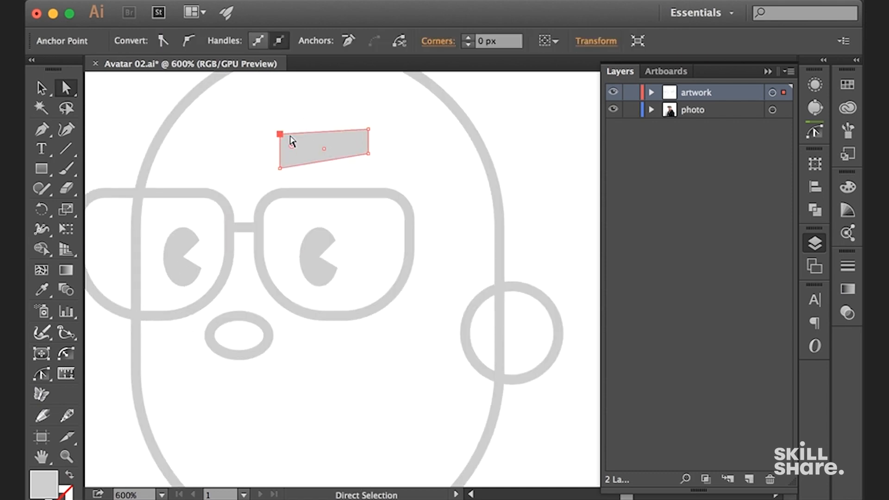
click(424, 151)
Add a downward-pointing triangular tip to the eyebrow's outer end with the Pen tool
key(p)
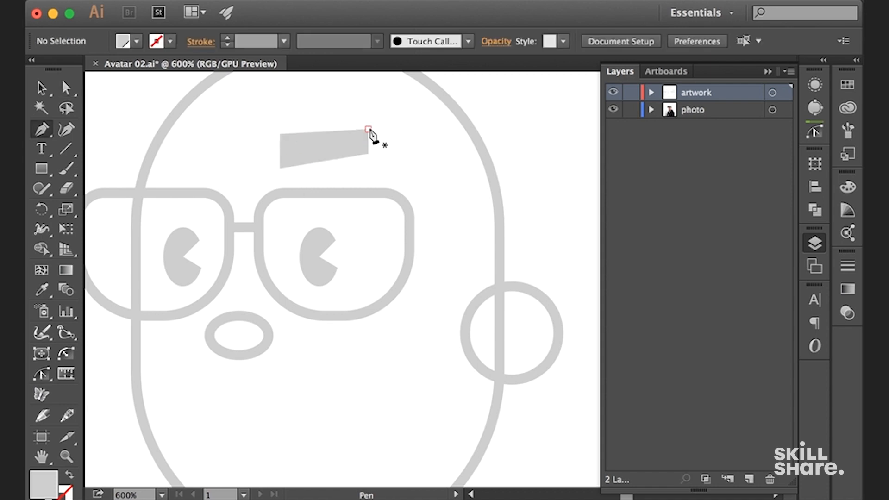
click(368, 129)
click(406, 158)
click(370, 153)
click(368, 129)
key(v)
click(430, 172)
key(super+minus)
key(super+minus)
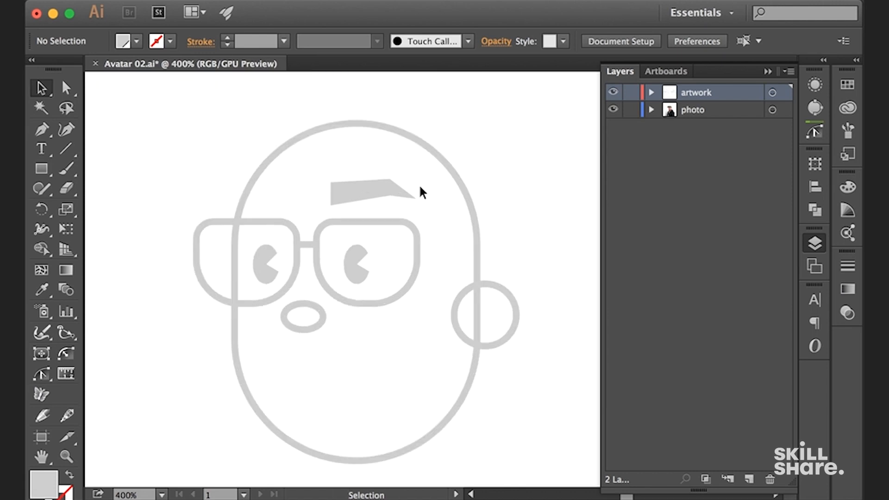
Compare the new eyebrow shape with the eyebrows in the portrait photo
click(406, 197)
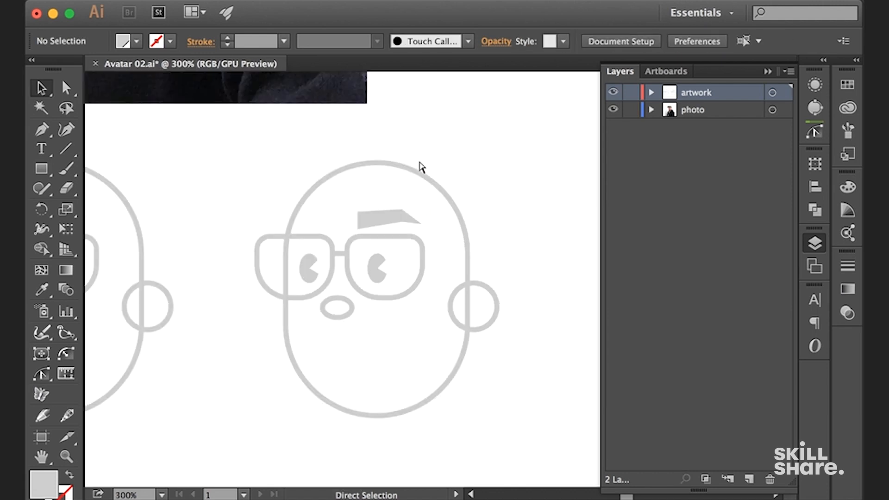
drag(393, 162, 424, 335)
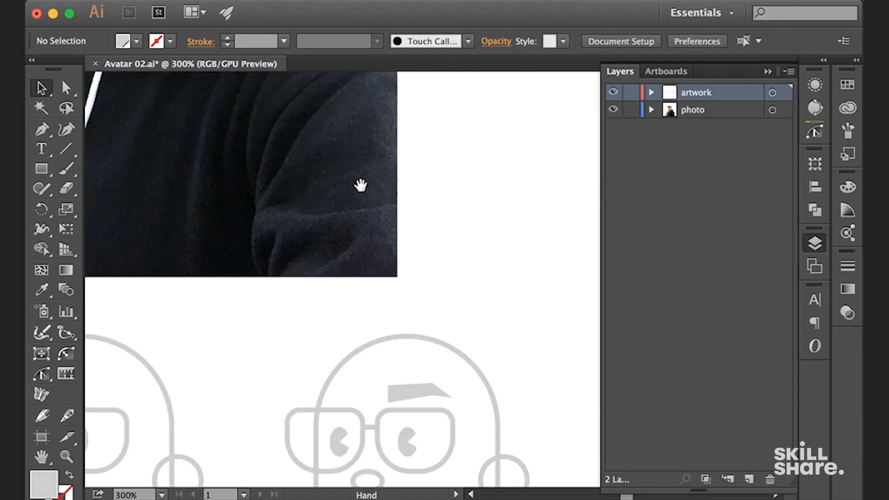
drag(361, 185, 395, 296)
key(super+minus)
drag(334, 178, 343, 276)
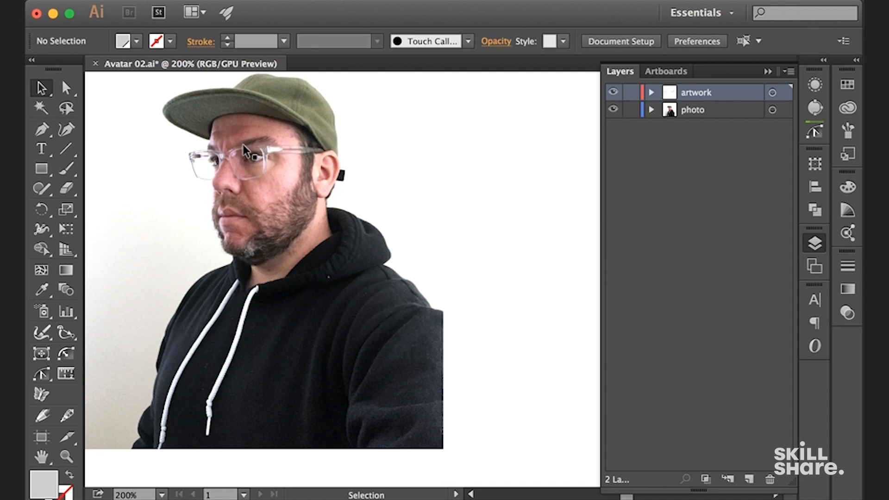
key(super+plus)
key(super+plus)
drag(374, 248, 360, 167)
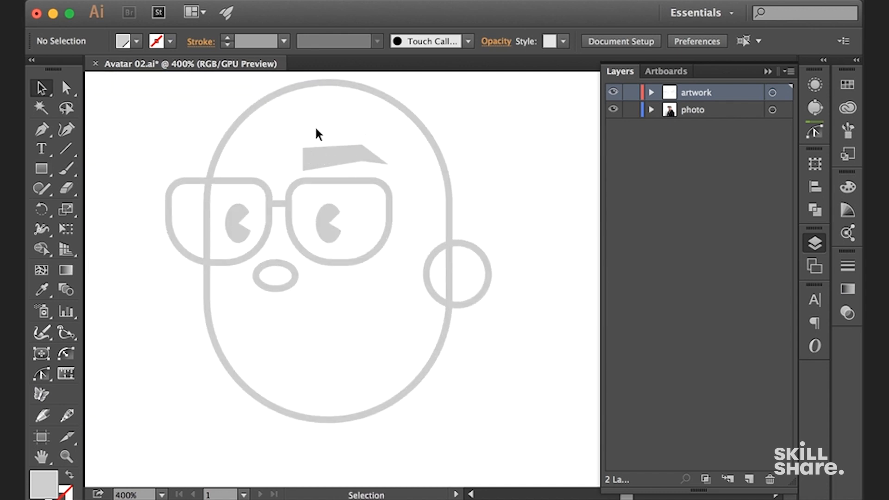
Duplicate the eyebrow above the left lens and reflect the copy across the vertical axis
click(341, 160)
drag(341, 163, 231, 162)
right_click(231, 162)
mouse_move(366, 351)
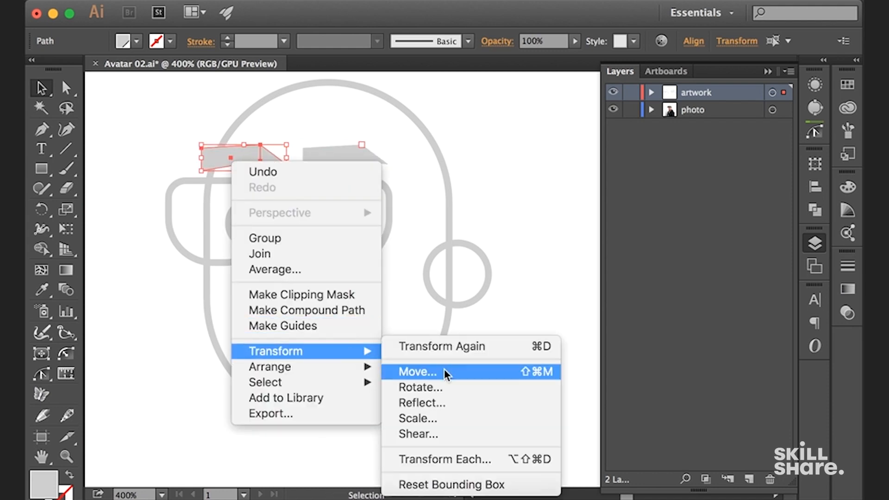
click(448, 403)
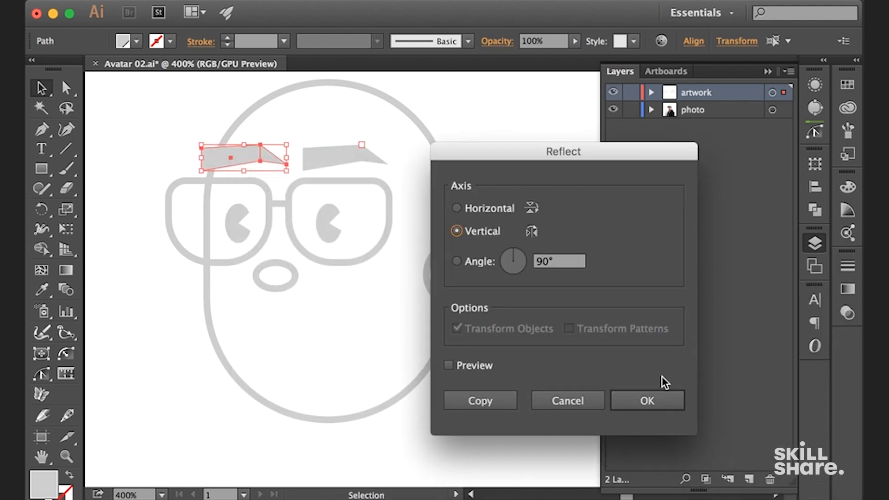
click(667, 405)
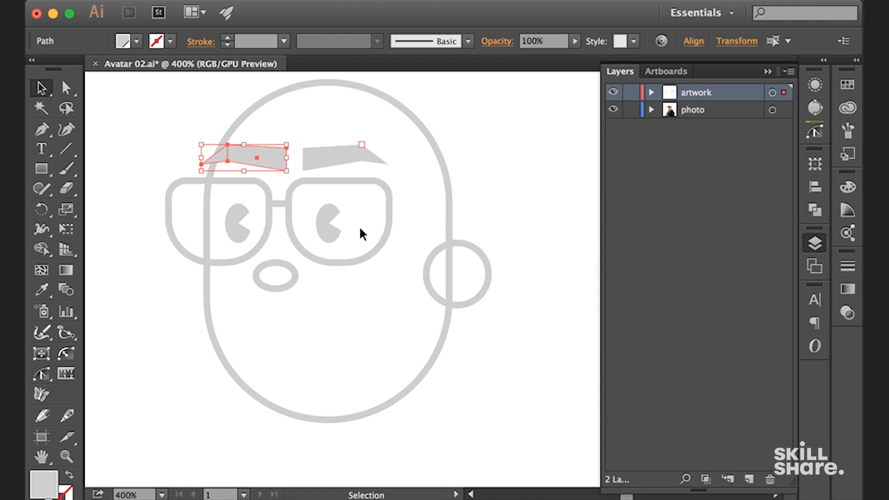
Nudge the mirrored eyebrow farther left so that it extends past the head outline
key(Left)
key(Left)
key(Left)
key(Left)
key(Left)
key(Left)
key(Left)
key(Left)
key(Left)
key(Left)
key(Left)
key(Left)
key(Left)
key(Left)
key(Left)
key(Left)
key(Left)
key(Left)
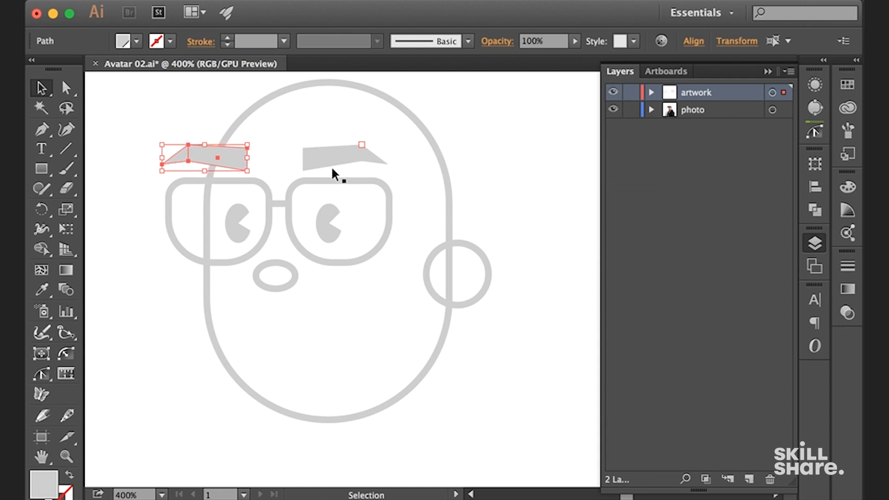
click(472, 140)
Split the left eyebrow at the head outline with the Shape Builder and remove the part outside the head
click(233, 130)
shift+click(236, 155)
key(shift+m)
alt+click(202, 154)
click(186, 156)
key(Delete)
Delete the nose ellipse below the glasses' bridge
key(super+minus)
key(super+equal)
drag(303, 284, 305, 284)
click(276, 281)
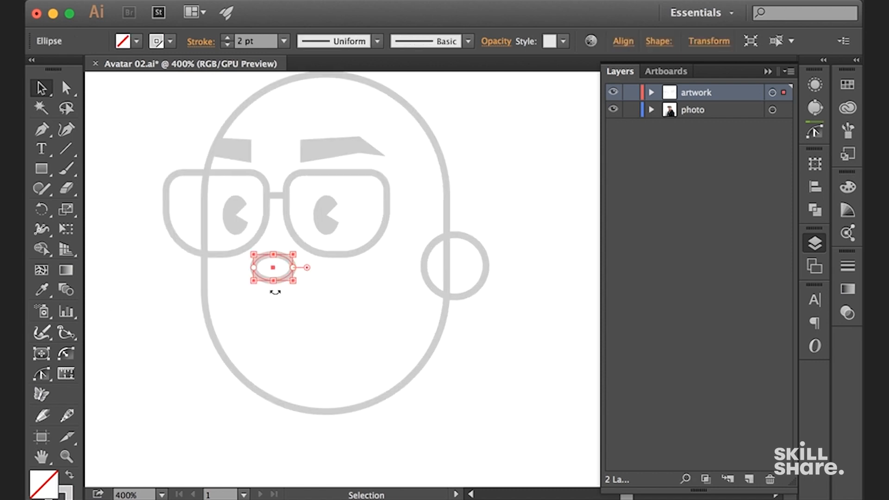
click(527, 193)
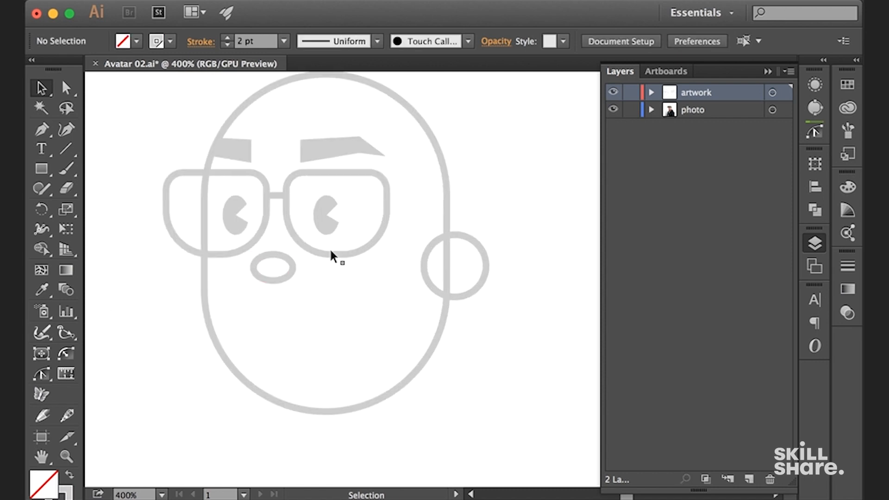
click(289, 276)
key(Delete)
key(super+minus)
key(super+minus)
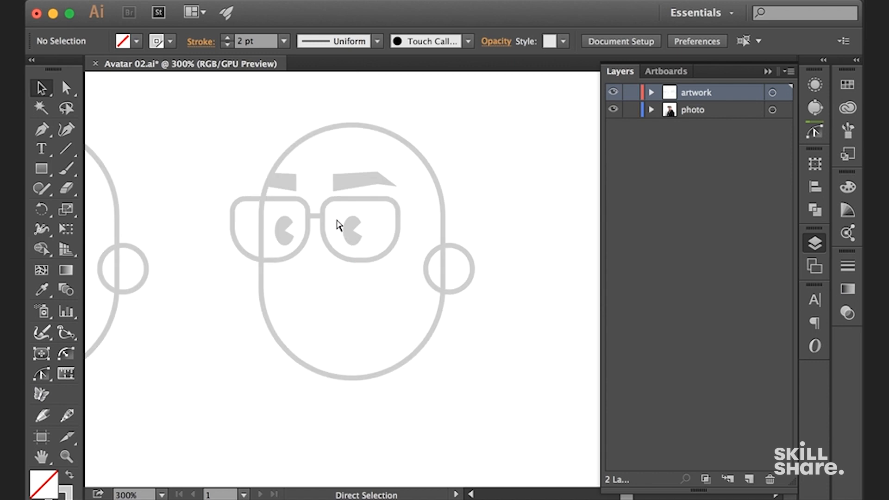
Draw an open nose outline from between the eyebrows down past the glasses' bridge, hooking under, with the tip's corners rounded to about 6.4 px
drag(327, 145, 369, 301)
drag(327, 201, 367, 357)
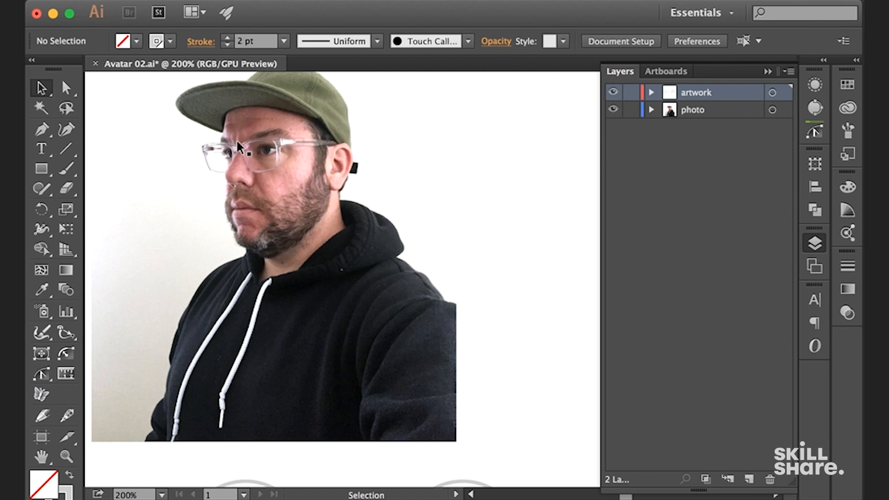
drag(395, 273, 340, 135)
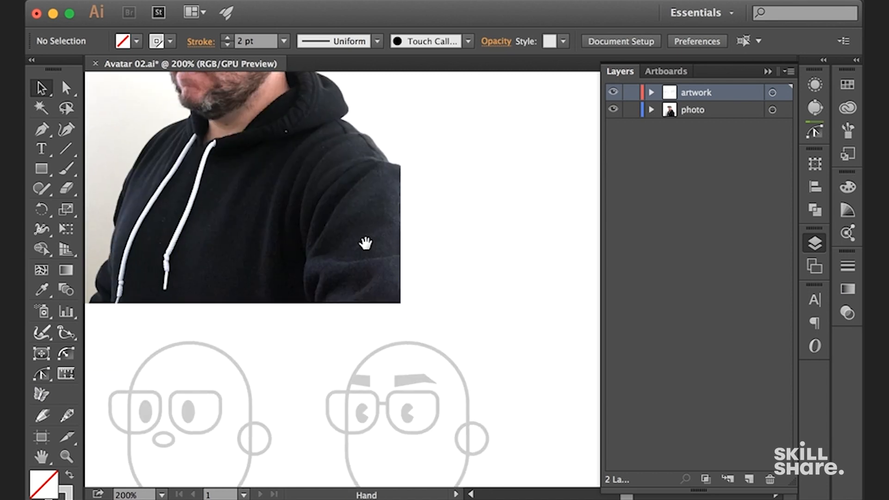
drag(365, 242, 319, 133)
key(super+equal)
key(super+equal)
drag(332, 251, 349, 229)
key(p)
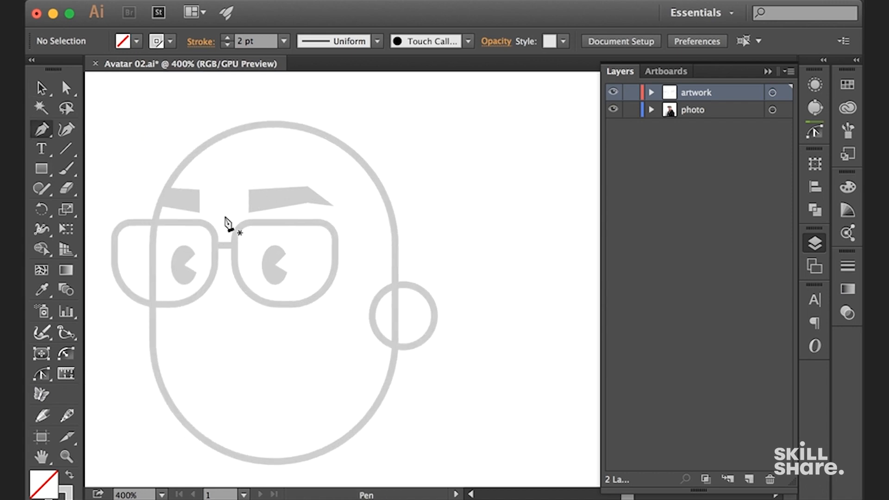
click(214, 202)
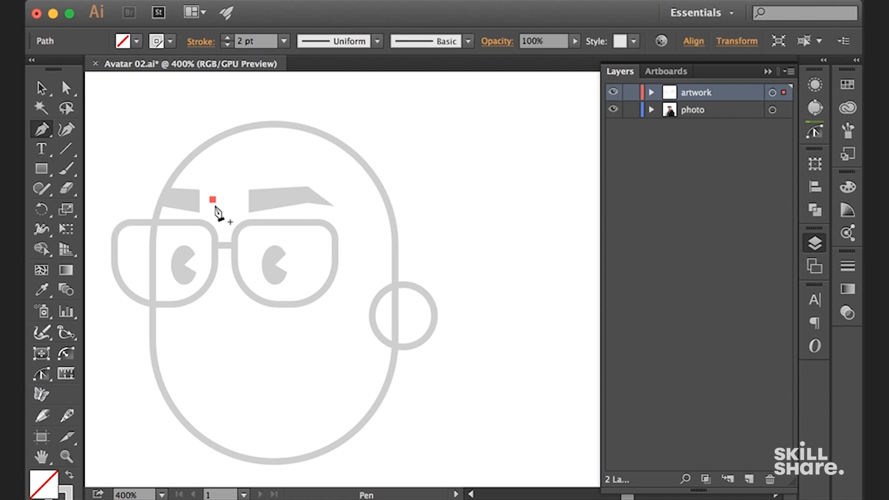
drag(309, 313, 368, 283)
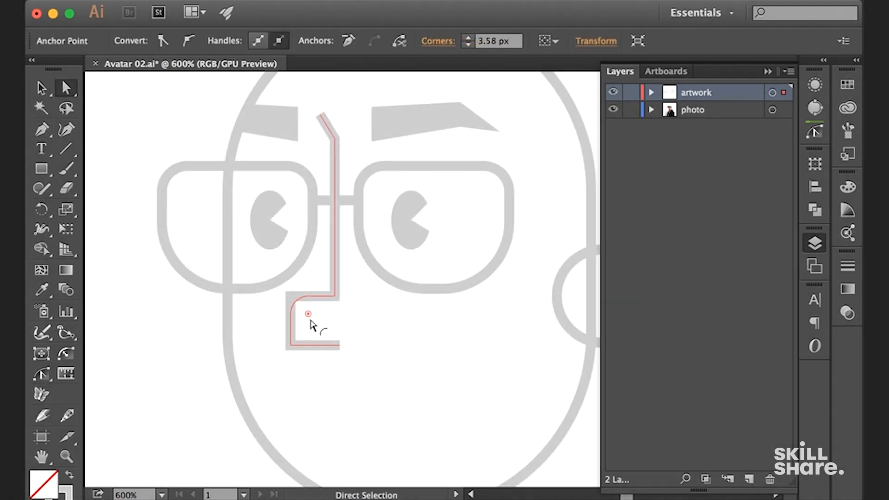
click(290, 345)
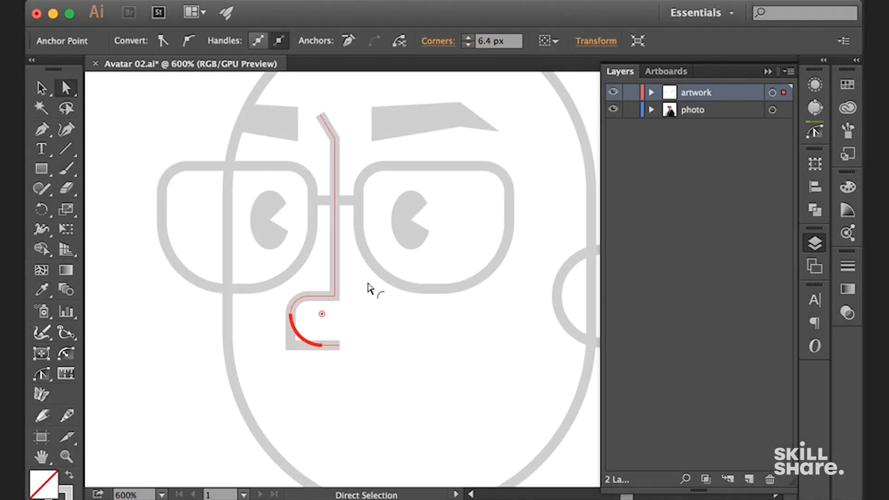
click(403, 361)
Compare the avatar's nose, glasses and eyebrows with the face in the reference photo
key(super+minus)
key(super+minus)
key(super+minus)
key(super+minus)
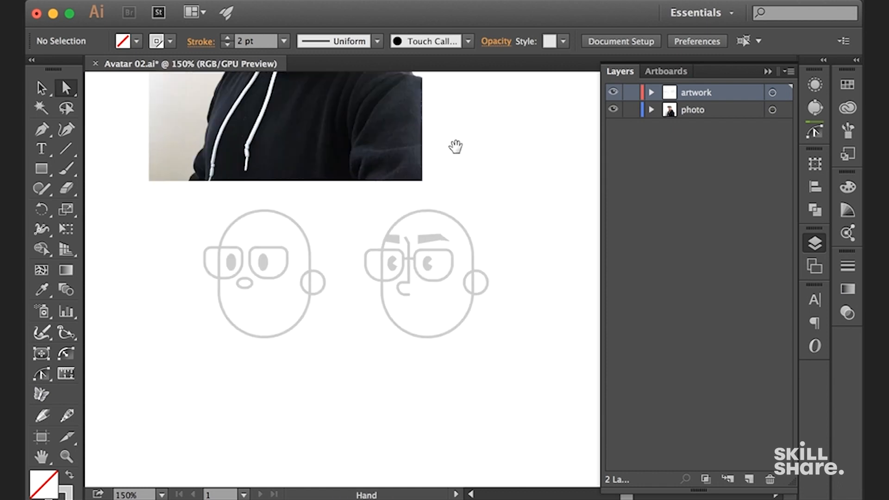
drag(454, 145, 454, 291)
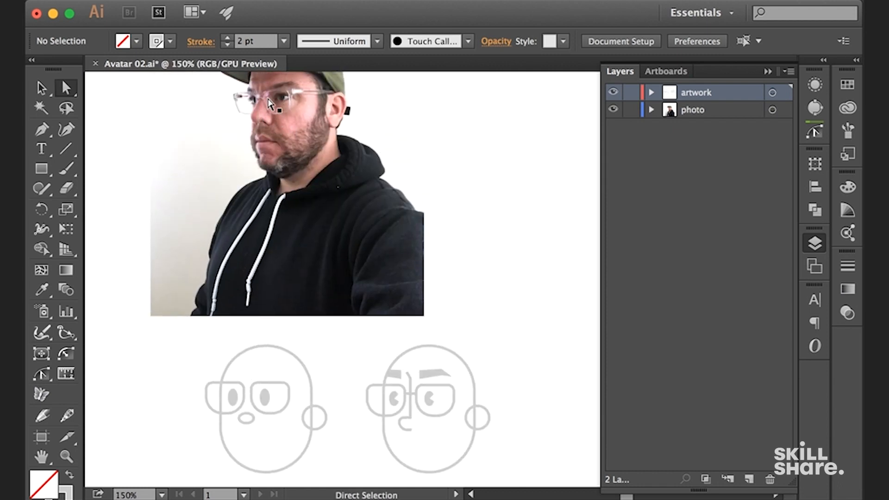
drag(471, 274, 435, 193)
key(super+equal)
key(super+equal)
key(super+equal)
mouse_move(279, 289)
mouse_down()
mouse_move(285, 309)
mouse_move(272, 282)
mouse_up()
drag(486, 246, 432, 146)
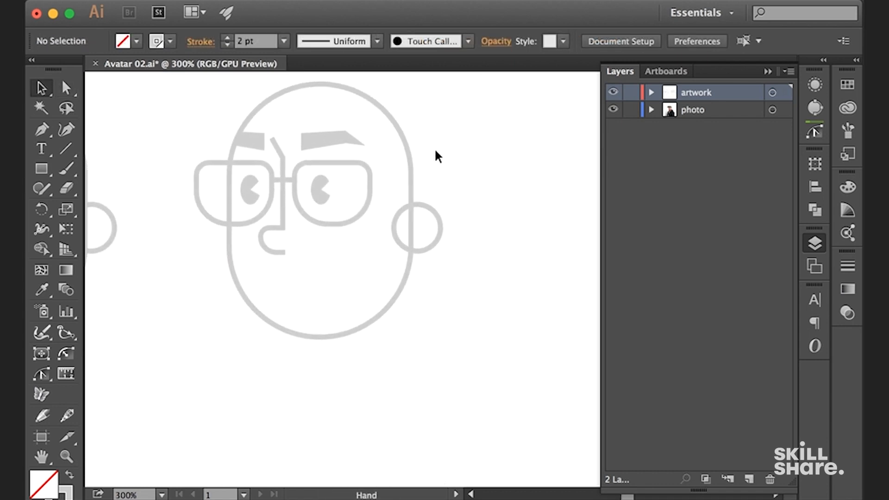
Duplicate the whole second avatar face horizontally to its right as a third version
key(super+minus)
key(super+minus)
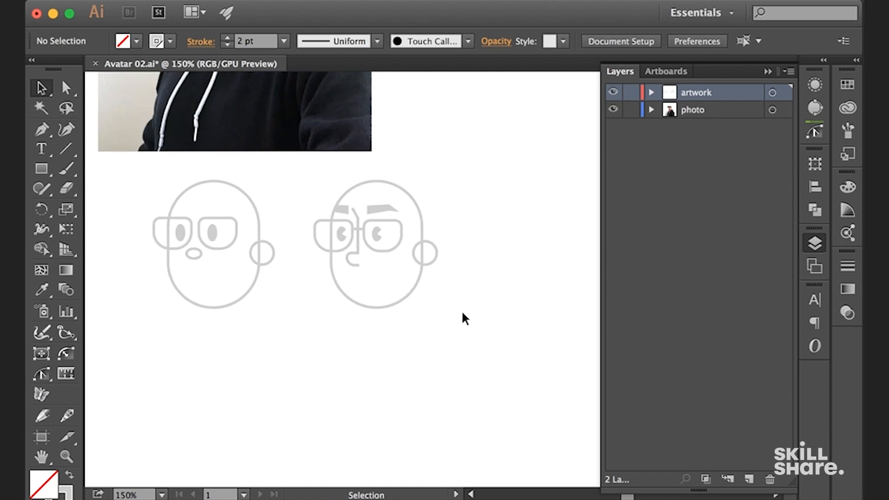
key(super+equal)
drag(459, 336, 321, 149)
key(super+minus)
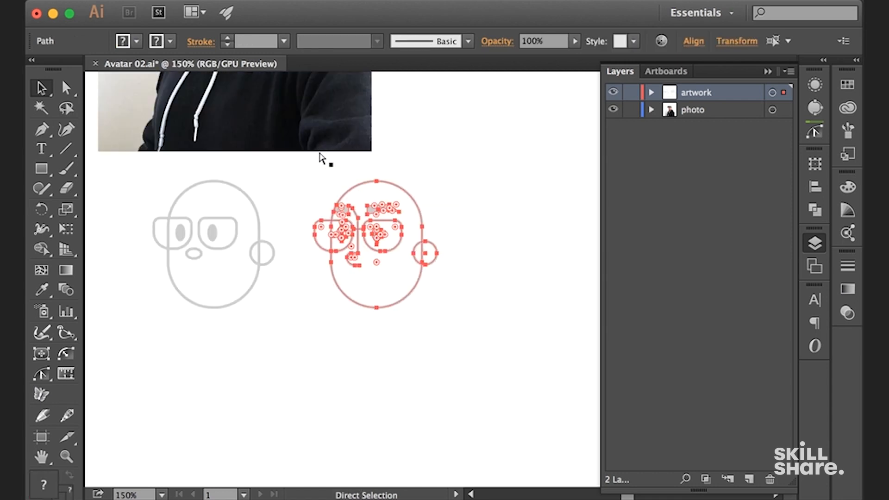
drag(281, 356, 280, 355)
drag(221, 250, 216, 233)
drag(484, 217, 492, 242)
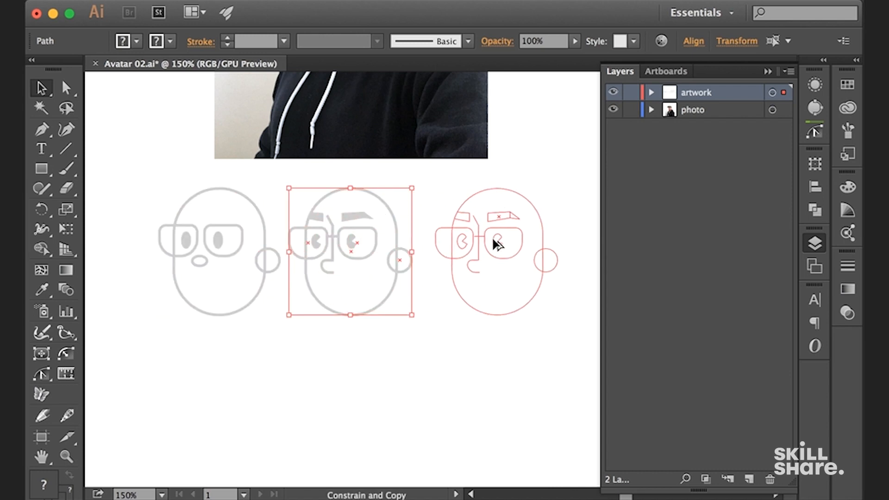
drag(486, 343, 422, 345)
click(422, 347)
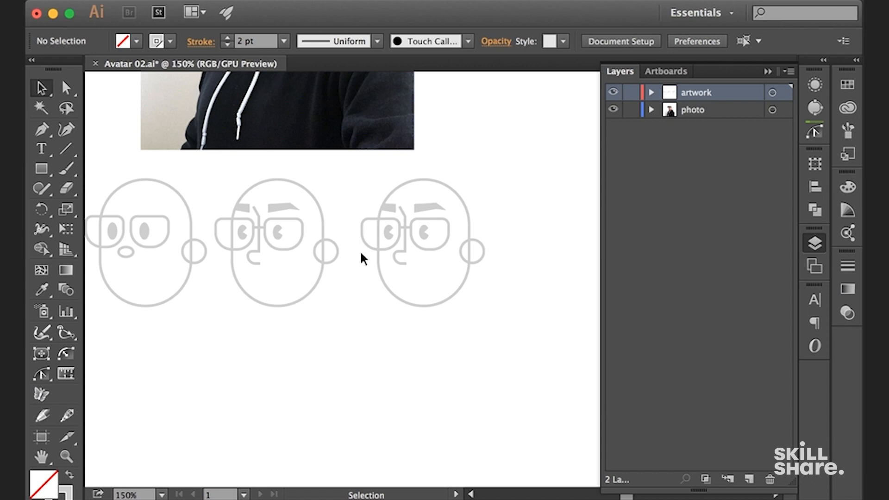
Fill the ear circle of the third face with white to hide the head outline behind it
key(super+equal)
key(super+equal)
drag(510, 138, 458, 163)
key(super+equal)
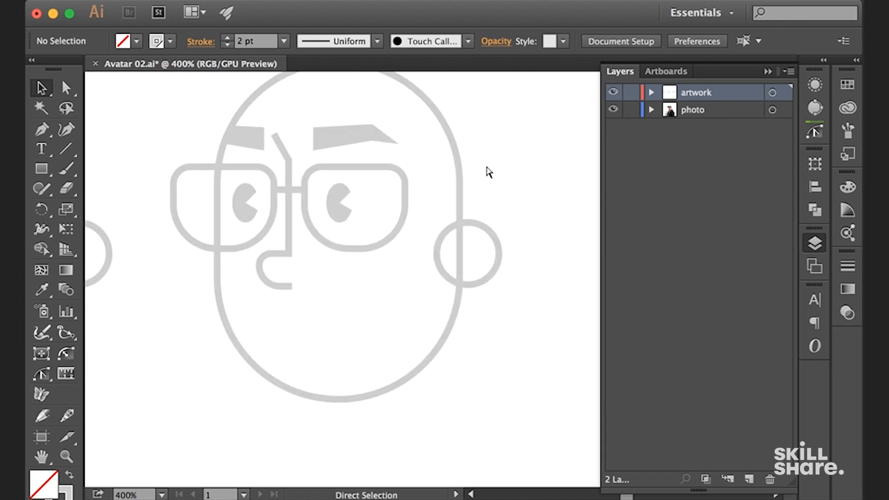
click(499, 260)
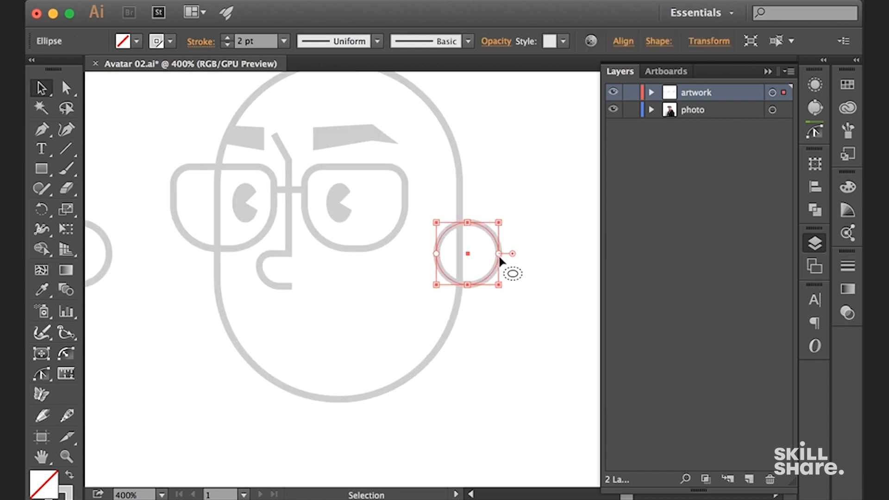
click(767, 71)
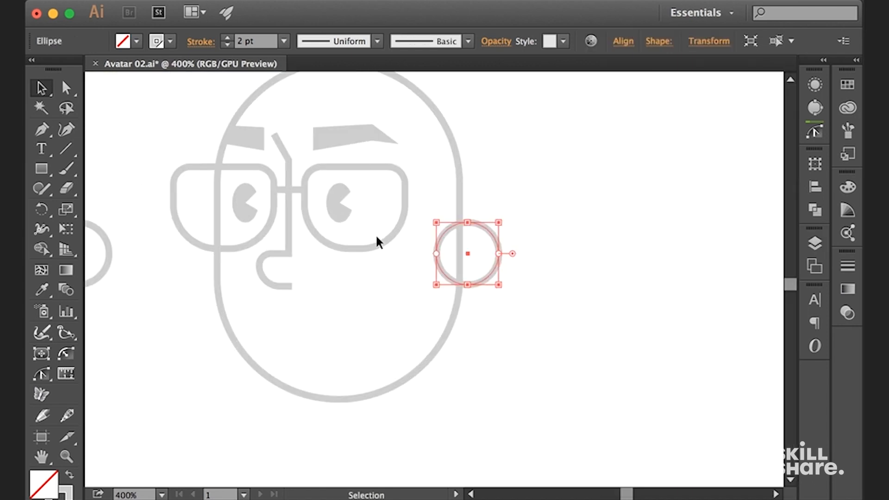
click(848, 85)
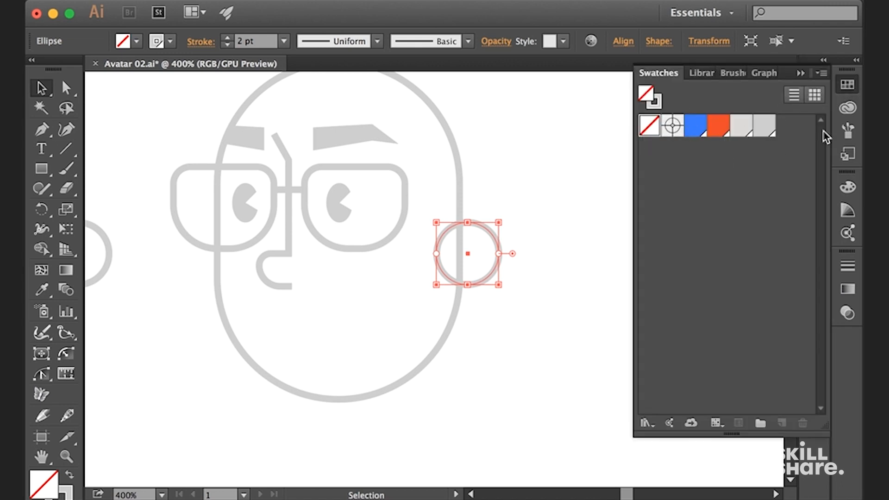
click(849, 189)
click(659, 280)
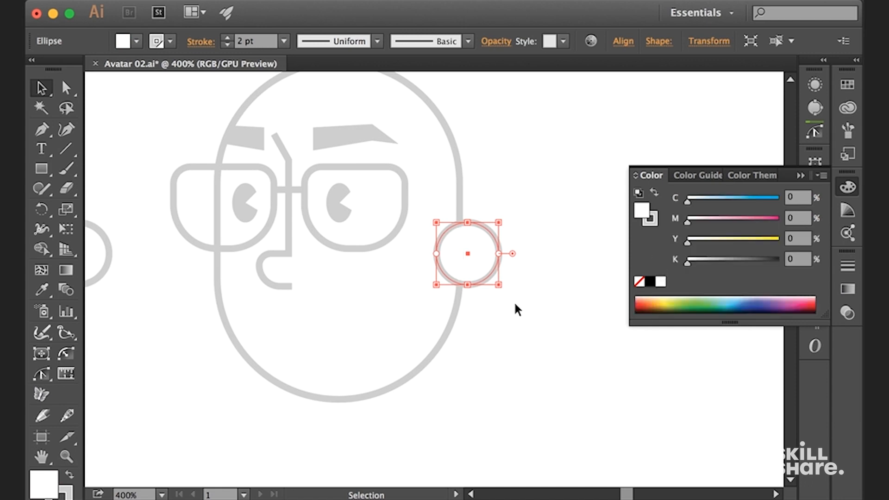
click(482, 287)
Add two anchor points to the ear circle's inner side, one above and one below its leftmost point
key(a)
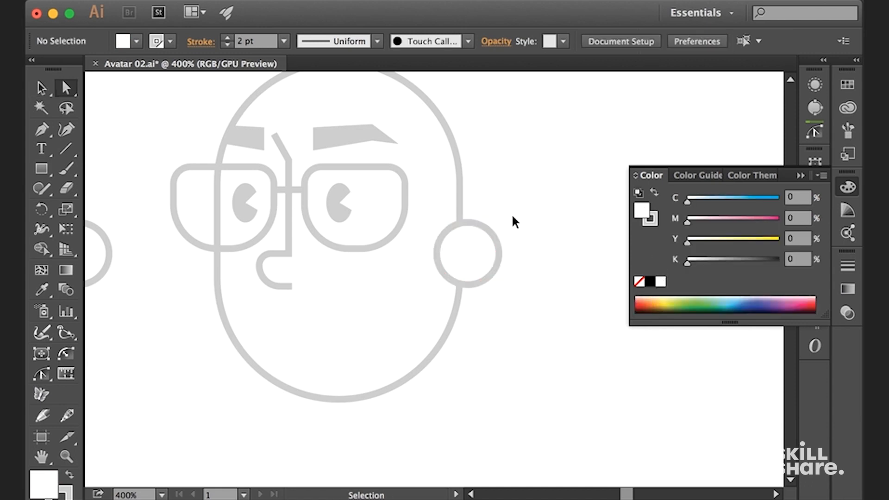
key(super+equal)
key(v)
click(507, 212)
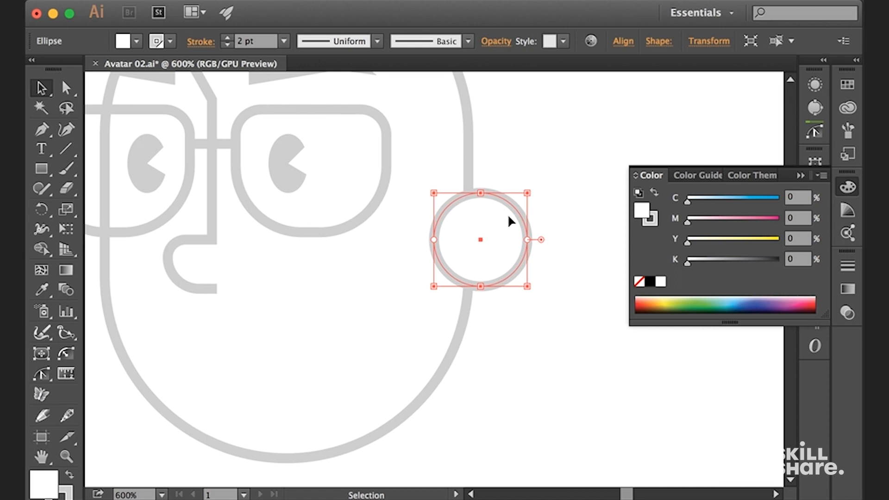
key(plus)
click(46, 130)
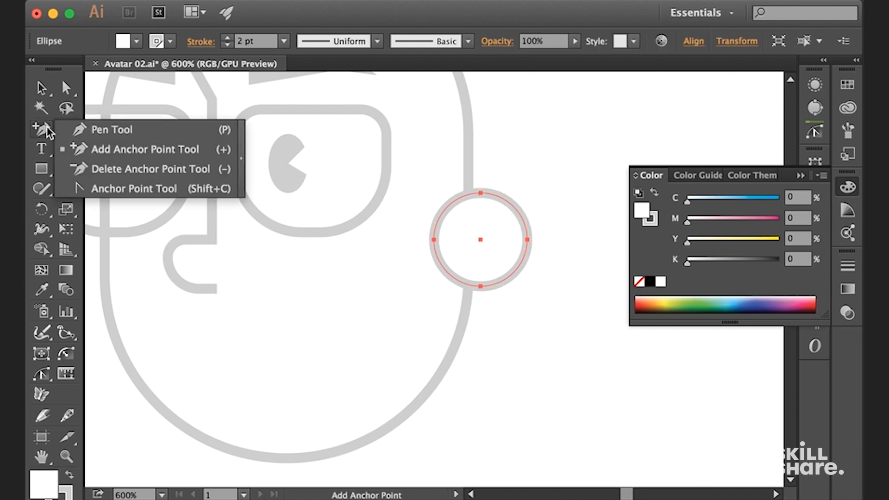
click(504, 154)
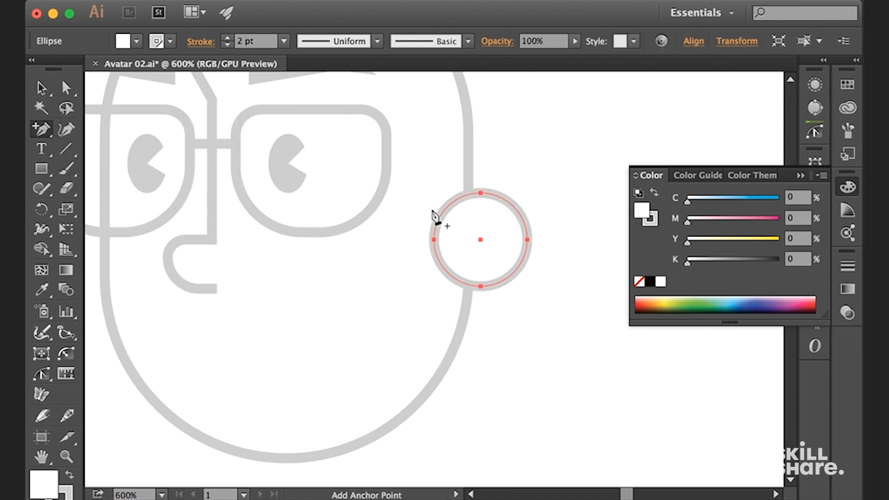
click(451, 203)
click(449, 273)
key(a)
click(513, 180)
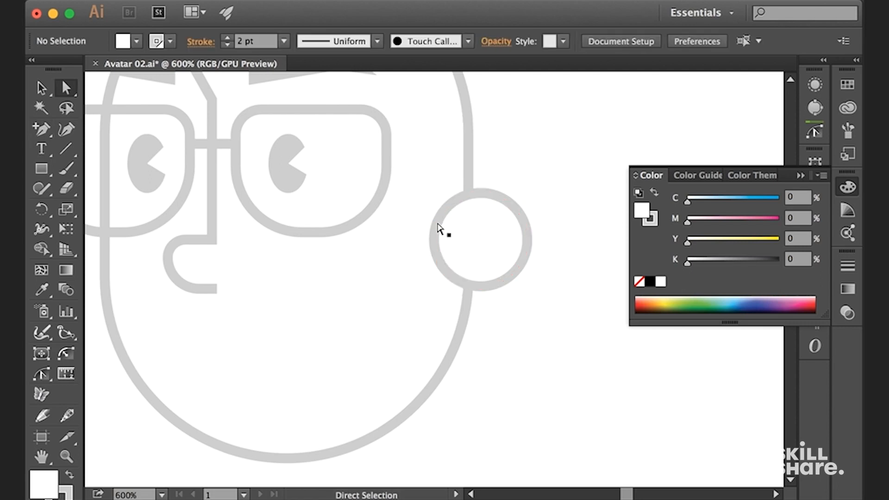
Delete the ear circle's inner segment and its leftmost anchor point, leaving an arc open toward the face
click(439, 228)
key(Delete)
key(minus)
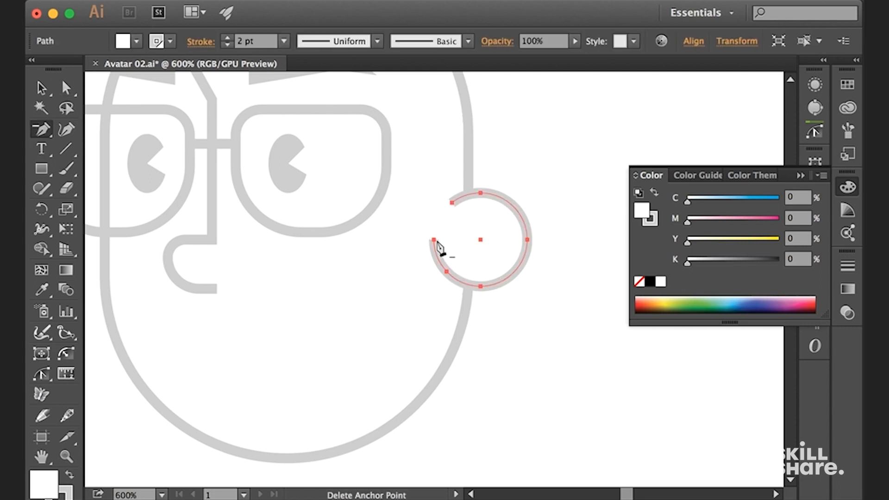
click(433, 241)
key(v)
click(545, 140)
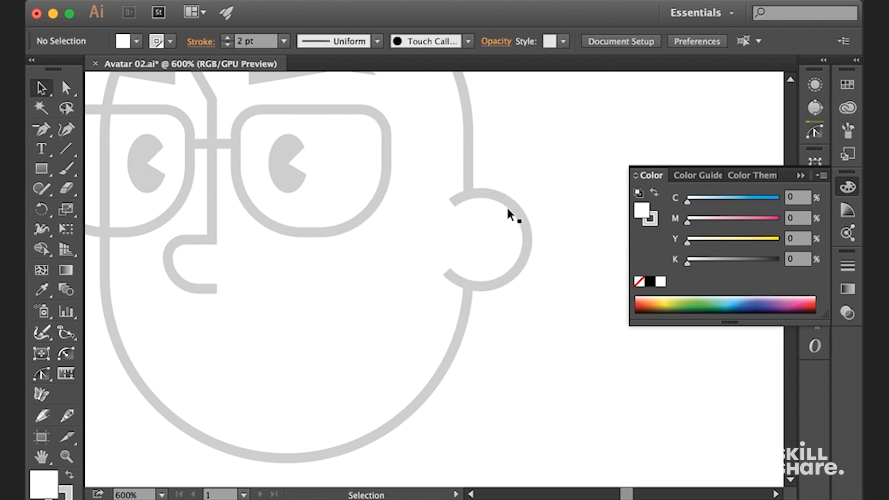
Give the open ear arc's stroke round caps
click(515, 204)
click(800, 175)
click(814, 85)
click(657, 117)
click(562, 162)
click(781, 120)
click(814, 84)
Give the nose outline's stroke round caps
click(212, 203)
click(814, 85)
click(657, 117)
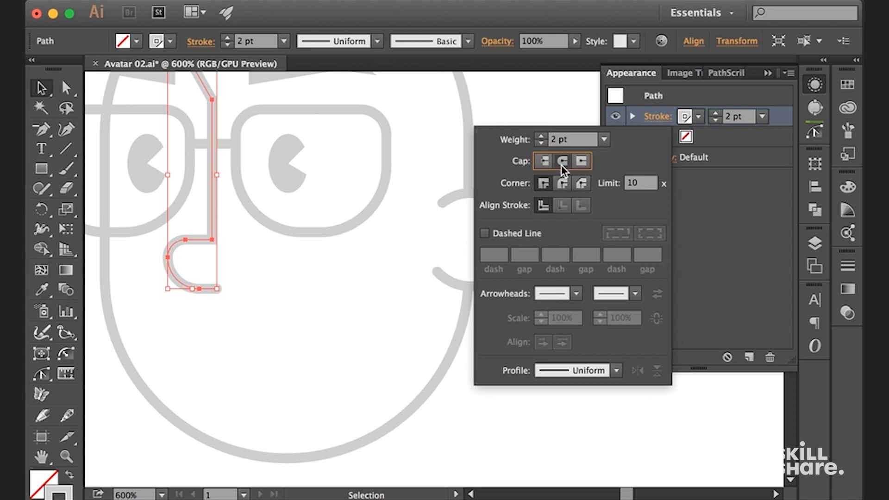
click(563, 162)
click(547, 185)
Copy the ear arc in place and scale the copy down inside the ear
key(super+minus)
key(super+plus)
key(super+plus)
drag(548, 141, 386, 288)
click(499, 193)
key(super+c)
key(super+f)
drag(448, 283, 505, 279)
Remove anchor points from the smaller ear copy so only a short upper-left arc remains as the inner ear
key(minus)
click(475, 250)
click(453, 257)
click(479, 197)
key(v)
key(super+shift+a)
Draw a short horizontal line below the nose of the third face as the mouth
key(super+minus)
key(super+minus)
key(super+minus)
key(super+minus)
key(super+minus)
drag(461, 236, 490, 410)
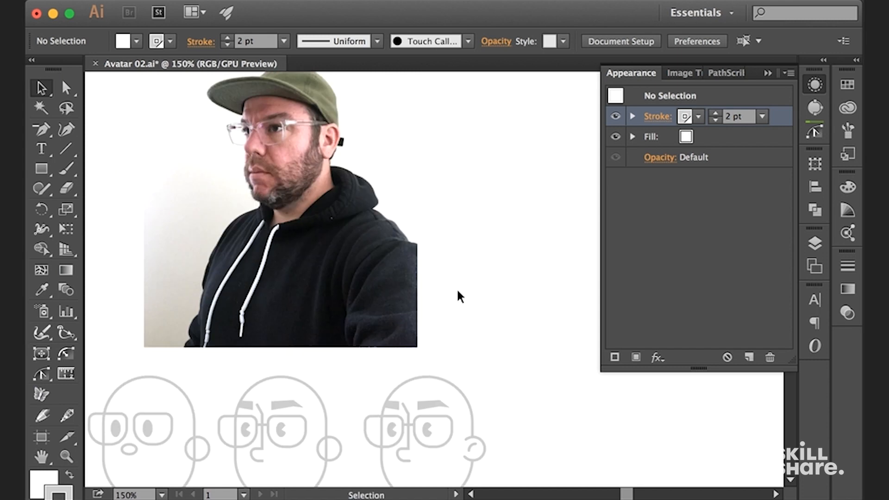
scroll(465, 282, down, 5)
key(super+plus)
key(super+plus)
key(super+plus)
key(super+plus)
drag(385, 328, 382, 291)
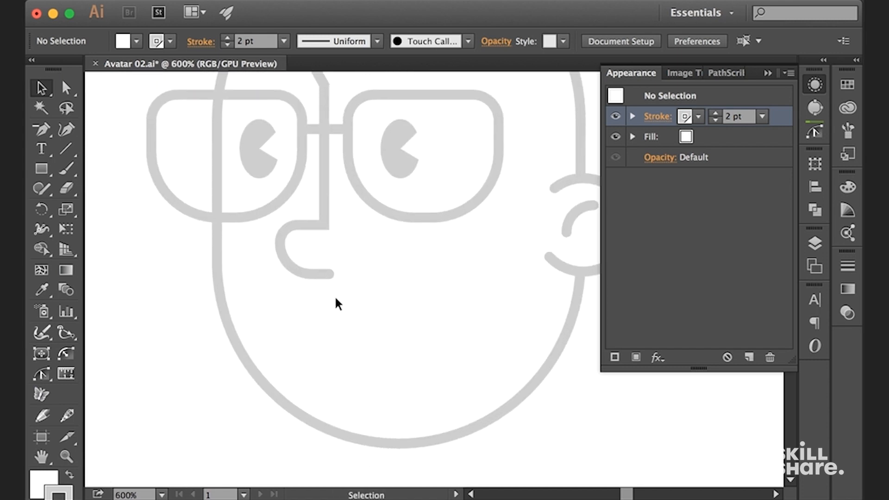
key(backslash)
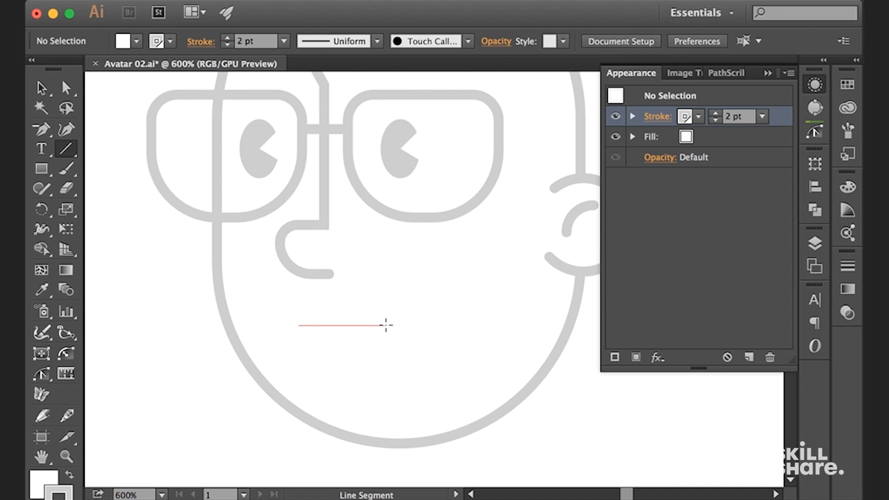
drag(386, 324, 388, 325)
key(v)
click(562, 390)
Compare the third face's ear and mouth with the reference photo
key(super+minus)
key(super+minus)
key(super+minus)
key(super+minus)
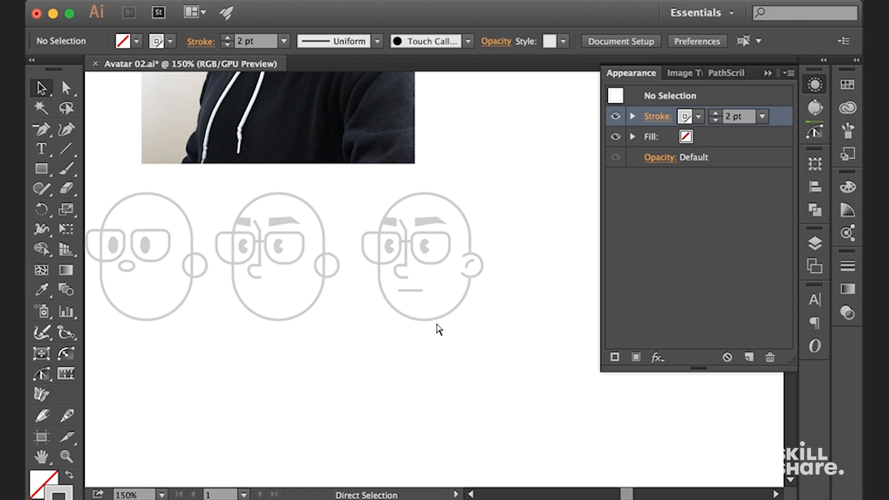
key(super+plus)
key(super+plus)
key(super+plus)
mouse_move(426, 238)
mouse_down()
mouse_move(419, 353)
mouse_move(428, 376)
mouse_up()
mouse_move(285, 86)
mouse_down()
mouse_move(320, 222)
mouse_move(382, 352)
mouse_up()
mouse_move(296, 187)
mouse_down()
mouse_move(341, 295)
mouse_move(357, 305)
mouse_move(366, 99)
mouse_up()
key(super+minus)
mouse_move(365, 297)
mouse_down()
mouse_move(363, 159)
mouse_move(352, 102)
mouse_up()
drag(458, 294, 297, 157)
key(super+plus)
key(super+plus)
key(super+plus)
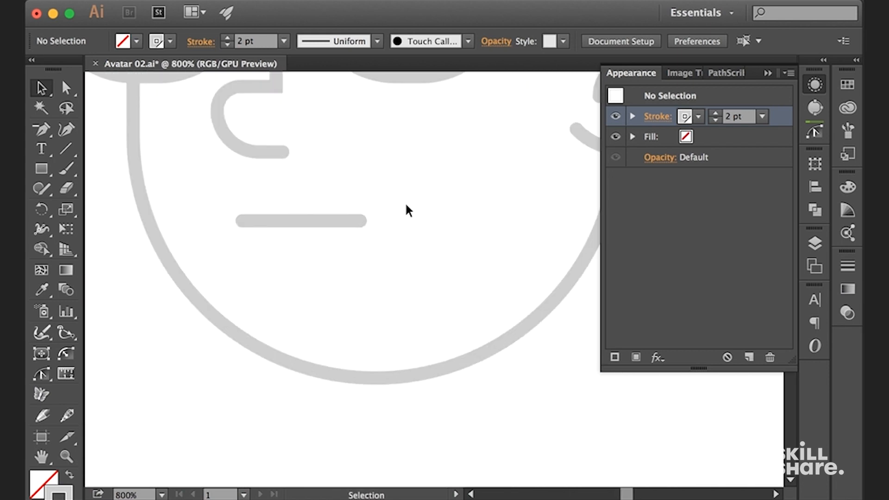
Duplicate the mouth line just above itself and apply a horizontal Arc warp with a 50% bend to the copy
drag(320, 216, 324, 185)
click(376, 1)
mouse_move(584, 231)
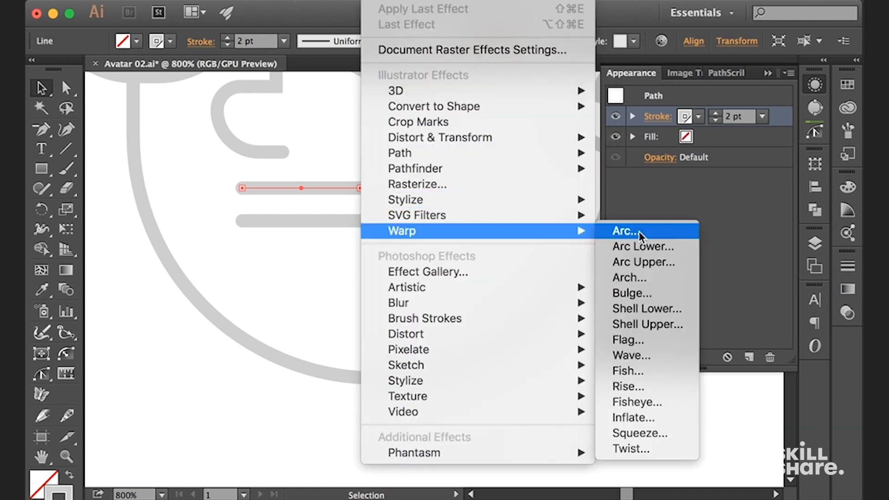
click(638, 232)
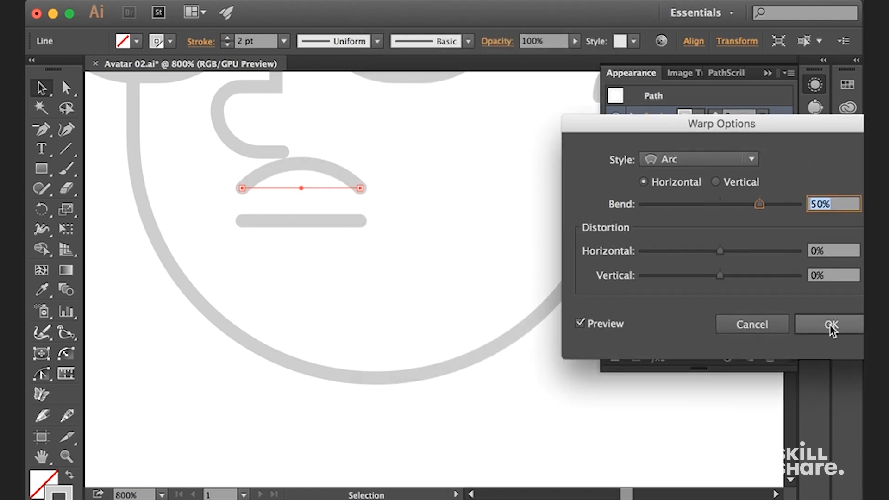
click(830, 327)
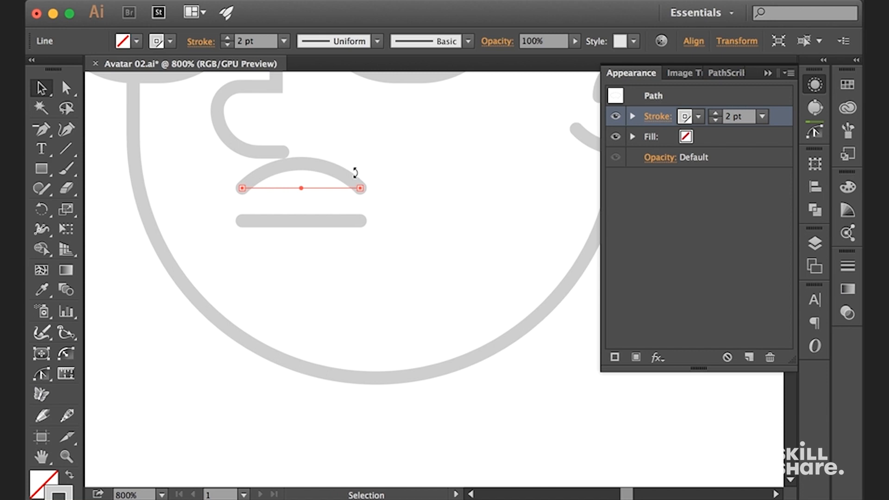
Shorten the arched line and move it down onto the straight mouth line
drag(361, 189, 342, 189)
drag(268, 184, 303, 274)
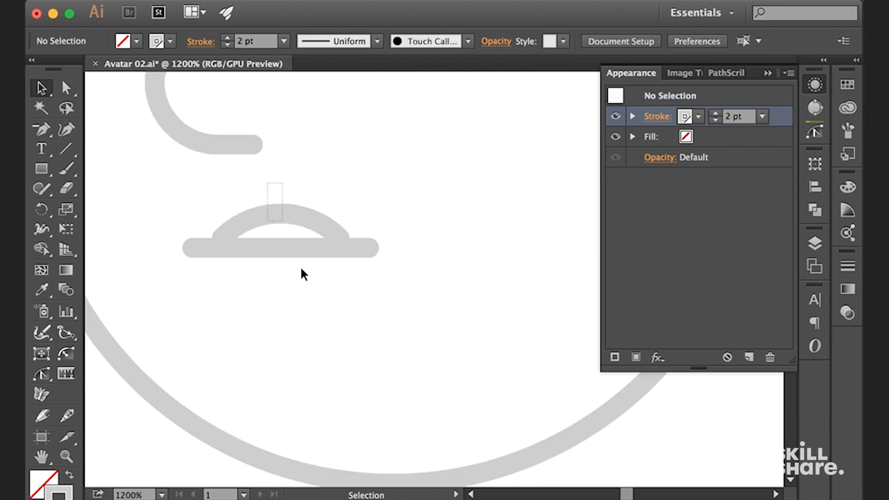
drag(385, 275, 354, 249)
Increase the Arc warp bend of the arched upper-lip line to 70%
click(632, 115)
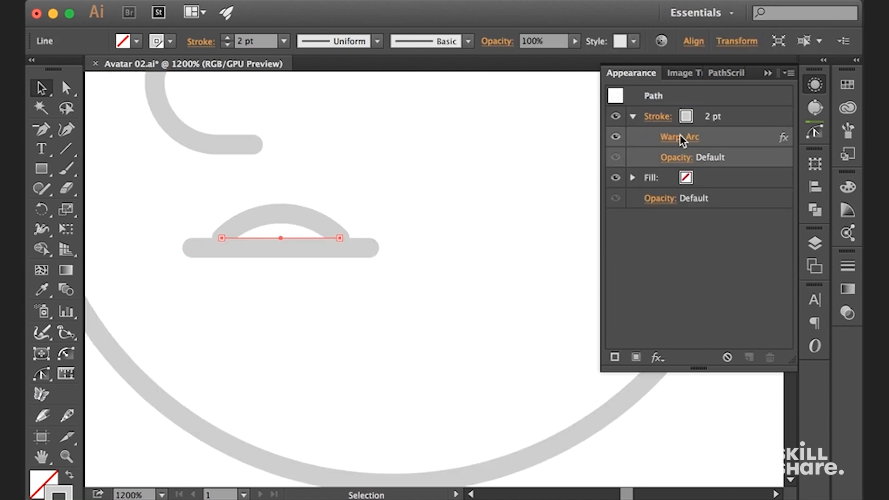
click(679, 139)
drag(684, 186, 689, 187)
text(70)
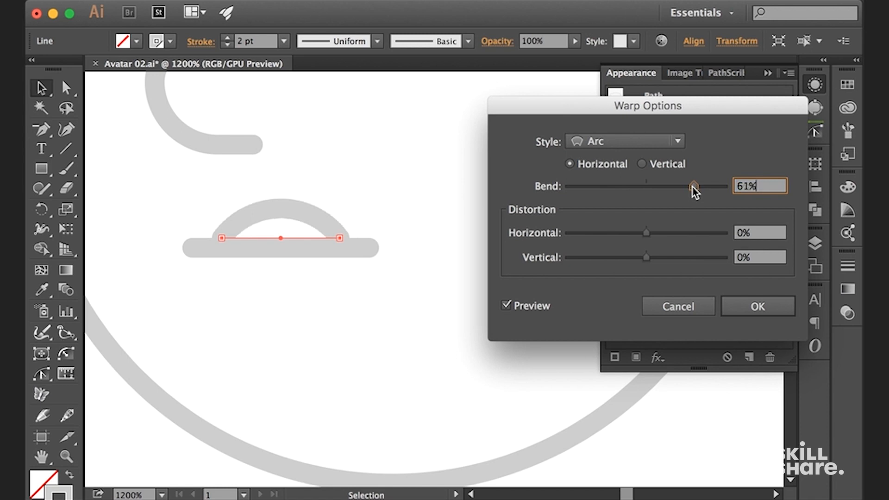
key(Return)
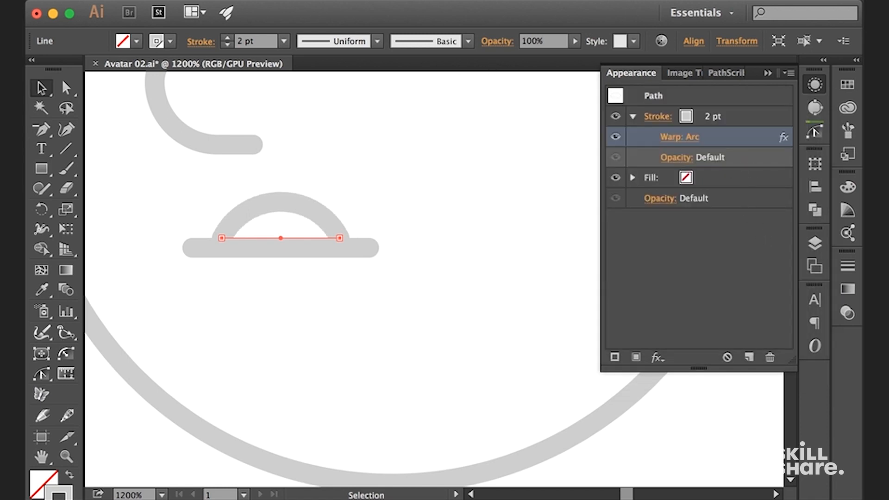
Expand the appearance of the arched upper-lip line into an editable curve
click(236, 1)
click(293, 169)
click(369, 194)
key(a)
click(285, 204)
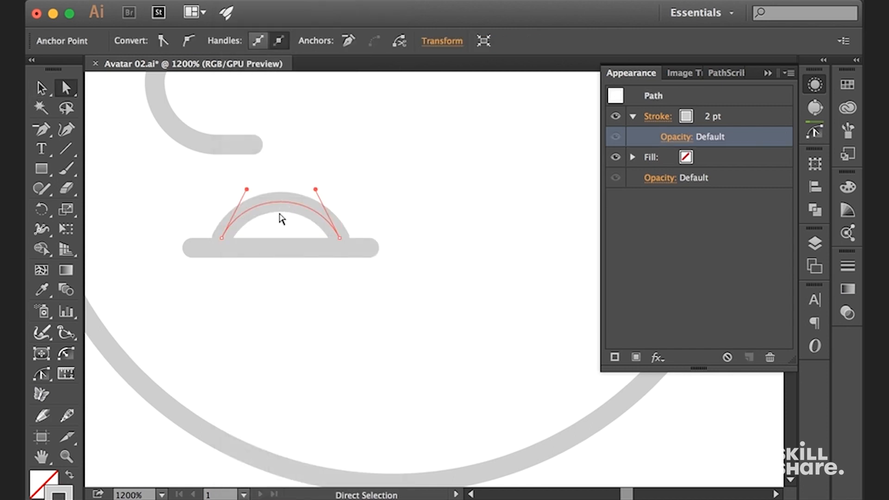
Reshape the upper-lip arch so its left side bulges outward and becomes steeper
key(super+minus)
key(super+minus)
key(super+equal)
key(super+equal)
key(v)
click(414, 176)
key(a)
click(279, 190)
drag(243, 177, 219, 171)
click(416, 192)
key(super+minus)
key(super+minus)
key(super+minus)
key(super+minus)
key(v)
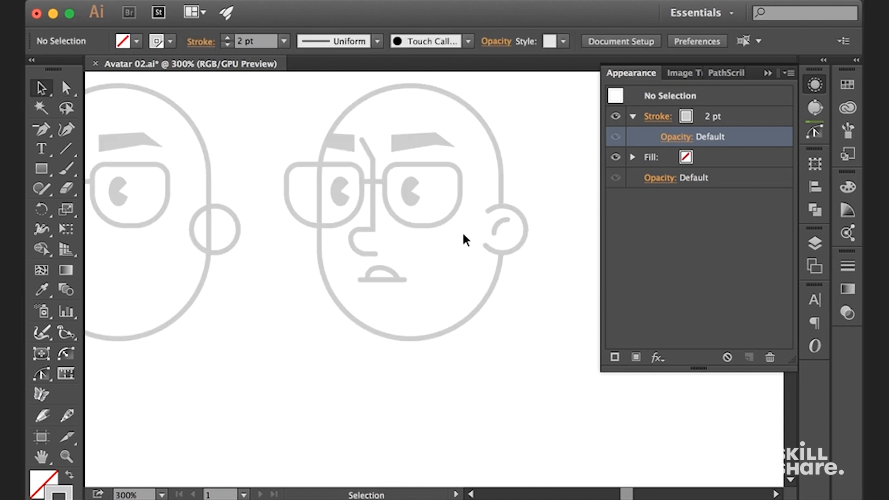
Extend the straight mouth line slightly outward at its right end
key(super+equal)
key(super+equal)
key(super+equal)
drag(385, 315, 338, 273)
drag(346, 280, 360, 279)
click(362, 253)
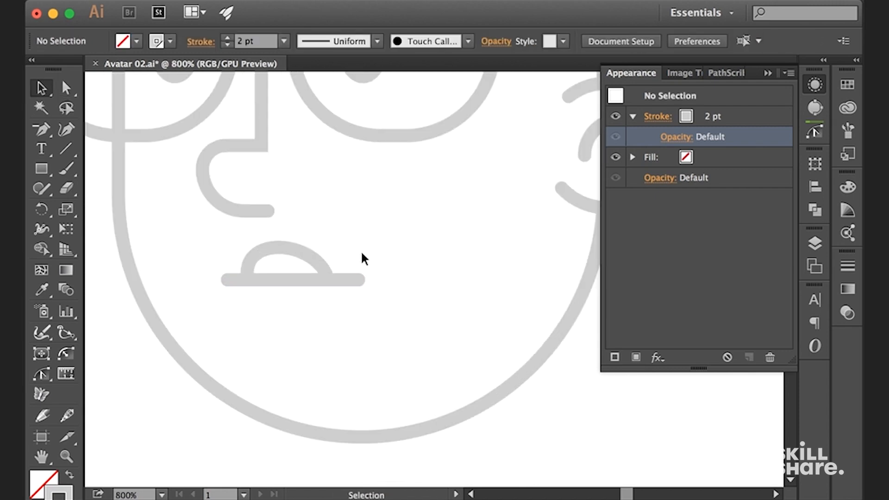
Refine the upper-lip arch's curve handles to give it a fuller, asymmetric shape with a gentler right slope
key(super+equal)
key(super+equal)
drag(275, 175, 410, 165)
key(a)
drag(353, 256, 365, 268)
drag(334, 206, 328, 181)
click(454, 210)
key(super+minus)
key(super+minus)
key(super+minus)
key(super+equal)
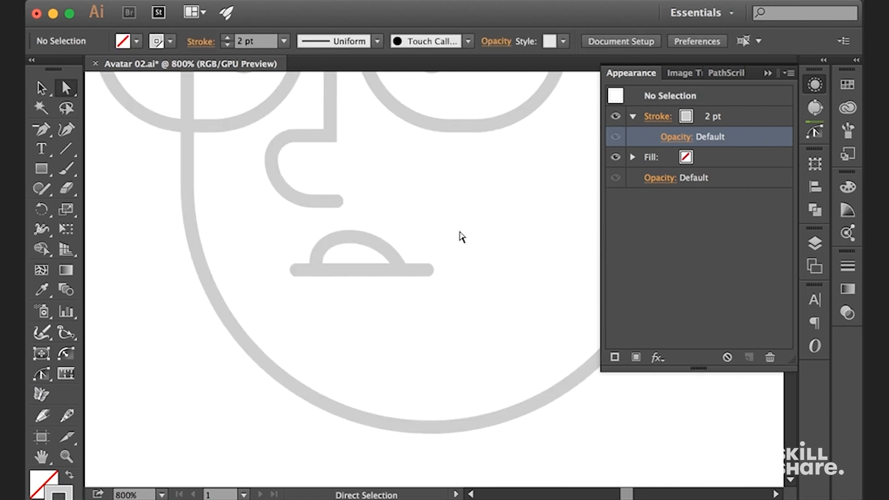
Place a short copy of the mouth line below it and bend it with a horizontal Arc warp of -40%
key(v)
drag(425, 274, 394, 306)
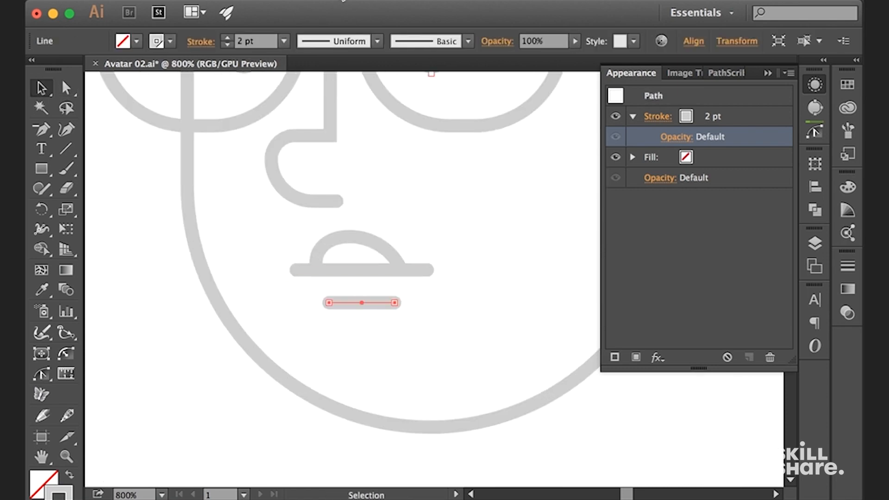
click(384, 0)
click(392, 32)
drag(682, 195, 622, 194)
double_click(760, 186)
text(-40)
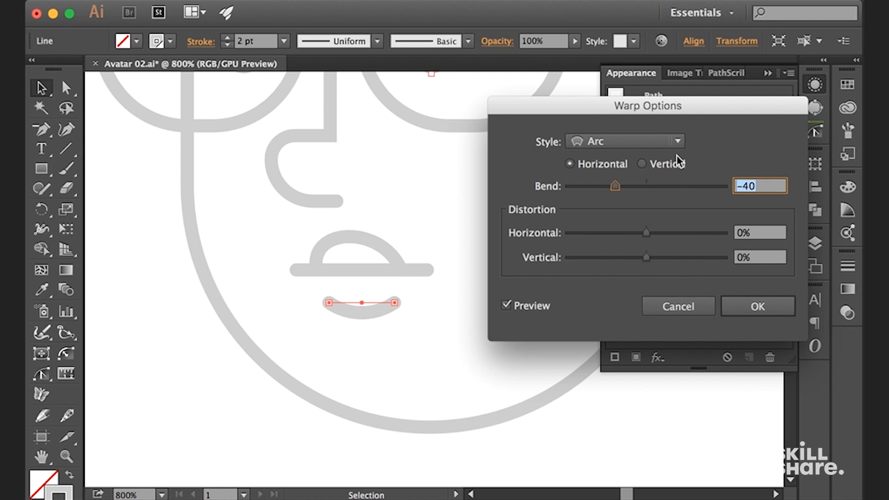
key(Return)
click(444, 316)
key(super+minus)
key(super+minus)
key(super+minus)
key(super+equal)
key(super+equal)
Nudge the whole mouth of the third face down by one increment
drag(447, 313, 346, 243)
key(Down)
click(470, 233)
key(super+minus)
Shorten the third face's nose by nudging its lower anchor points up three increments
drag(428, 223, 314, 228)
click(390, 254)
key(a)
key(super+equal)
click(400, 281)
click(392, 294)
drag(391, 294, 312, 227)
key(Up)
key(Up)
key(Up)
key(Up)
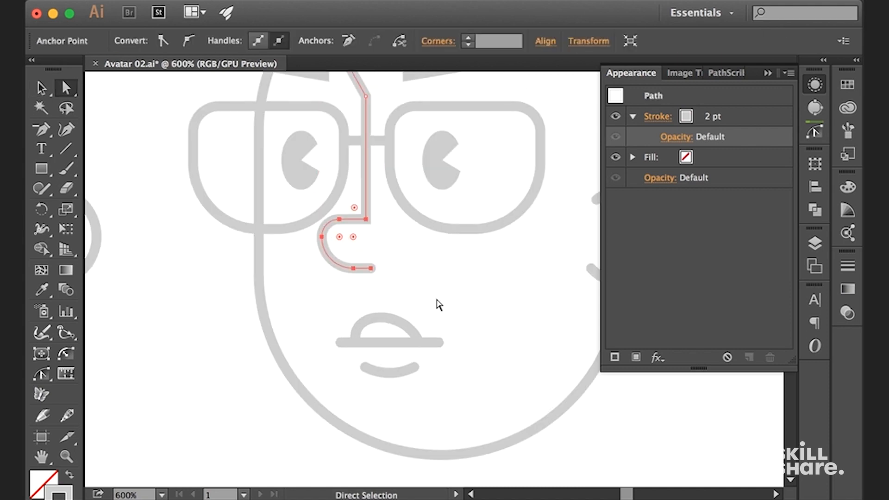
click(449, 279)
key(super+minus)
key(super+minus)
key(super+minus)
drag(456, 169, 526, 228)
key(super+equal)
key(super+equal)
drag(534, 357, 425, 240)
key(super+equal)
drag(383, 214, 384, 195)
key(super+z)
key(super+minus)
Nudge the whole mouth of the third face up two increments and left two increments
key(v)
drag(495, 350, 416, 298)
key(Up)
key(Up)
key(Left)
key(Left)
click(507, 324)
Duplicate the complete third face to its right as the fourth face
key(super+minus)
key(super+minus)
key(super+minus)
drag(520, 181, 490, 249)
drag(491, 385, 364, 290)
drag(356, 308, 465, 264)
drag(432, 191, 448, 292)
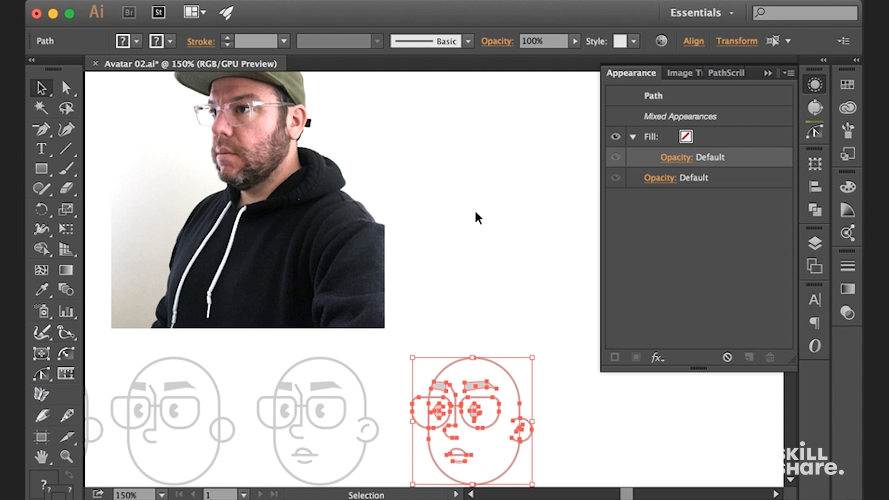
click(471, 238)
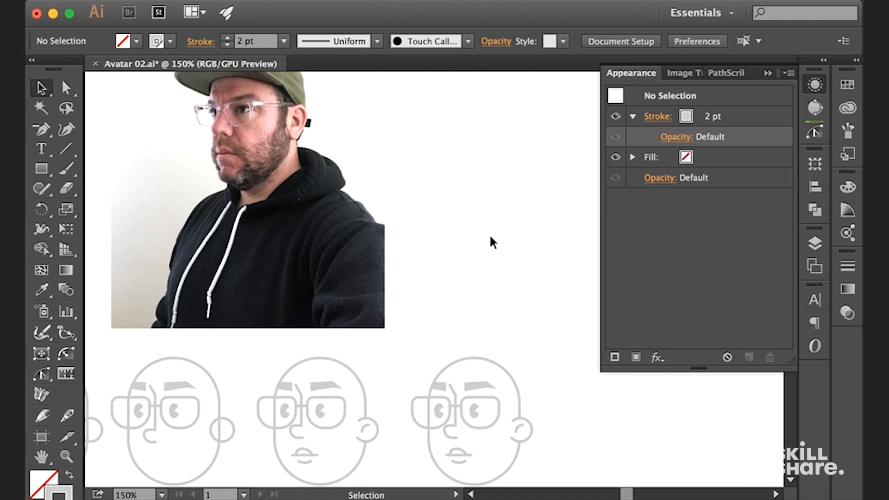
Draw a short horizontal line below the right eye of the fourth face
scroll(489, 234, down, 6)
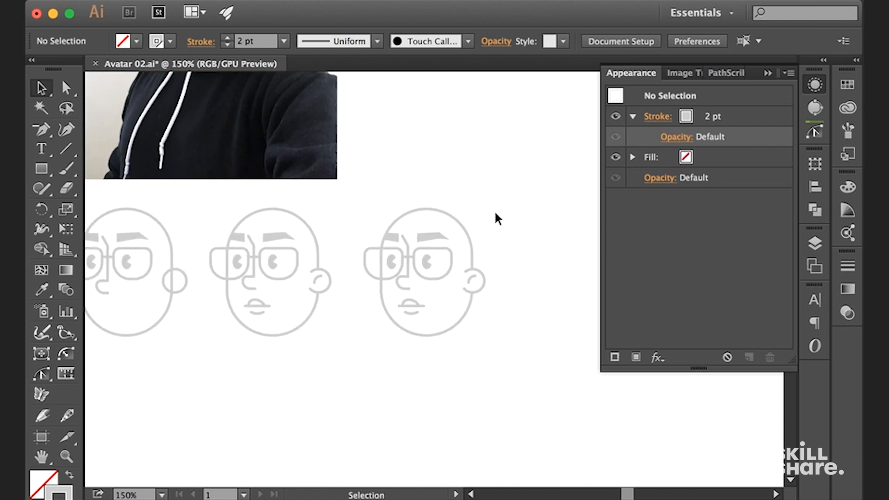
key(super+equal)
key(super+equal)
key(super+equal)
drag(431, 257, 431, 255)
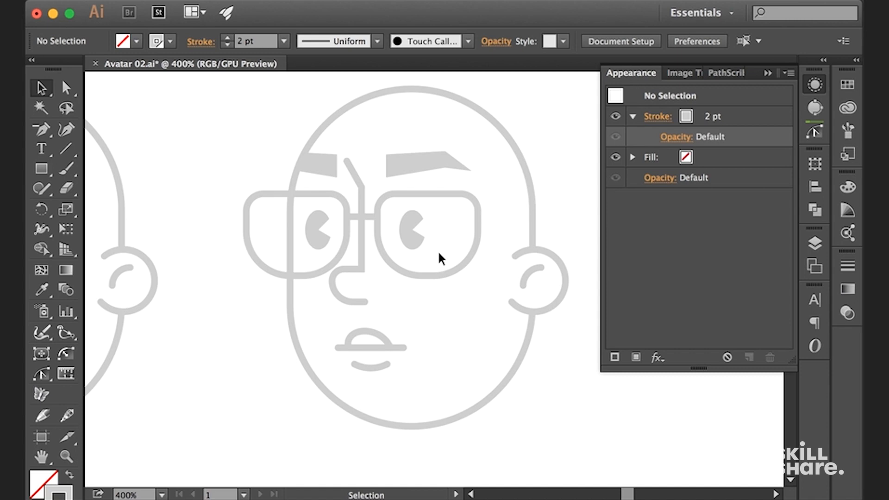
key(backslash)
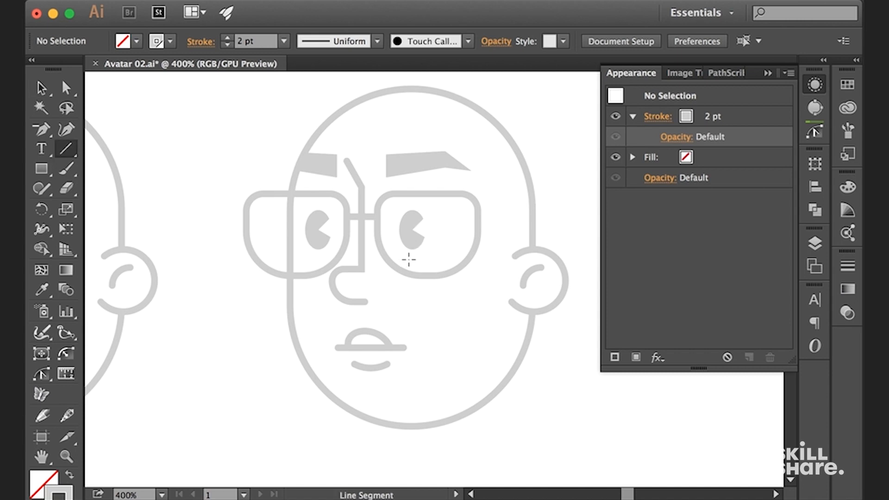
drag(449, 266, 450, 265)
key(v)
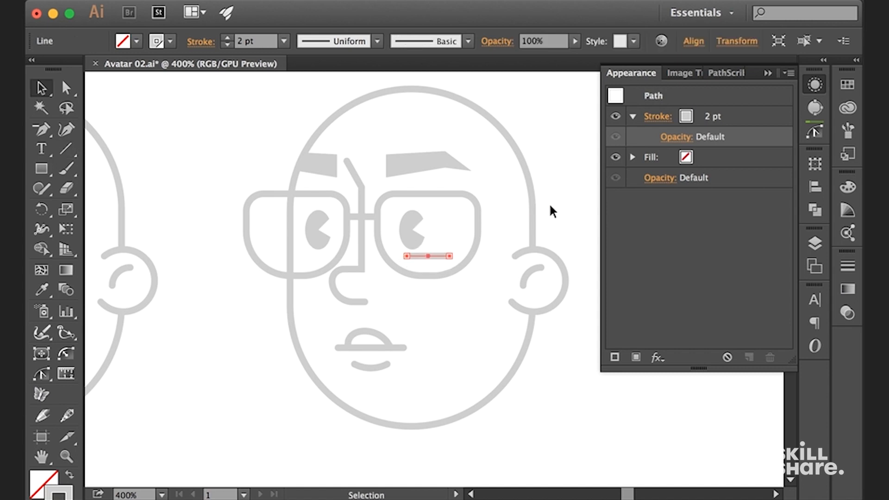
Shorten the under-eye line's right end by three nudges and move the line down one increment
key(super+shift+a)
key(super+equal)
key(super+equal)
key(a)
click(465, 229)
key(Left)
key(Left)
key(Left)
key(v)
key(Down)
click(563, 175)
key(super+minus)
key(super+equal)
Enlarge the right glasses lens of the fourth face slightly outward and downward
key(super+equal)
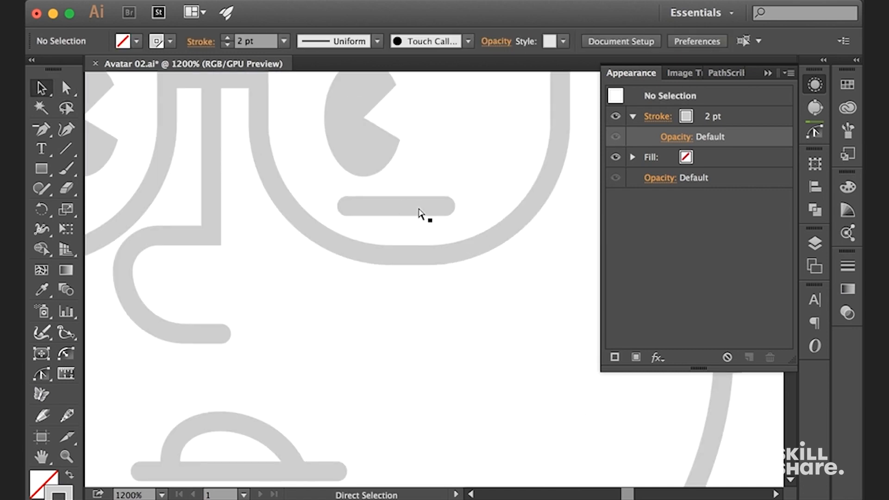
key(super+minus)
key(super+minus)
key(super+minus)
key(super+minus)
key(super+minus)
key(super+equal)
key(super+equal)
key(super+equal)
click(500, 203)
drag(501, 269, 513, 278)
Round the right lens's two bottom corners fully so they meet in one continuous curve
key(a)
click(491, 259)
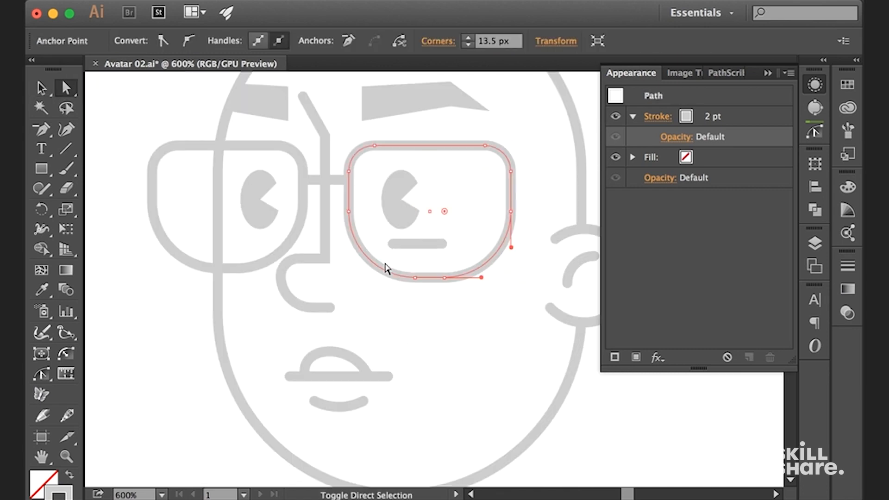
shift+click(385, 268)
drag(414, 211, 431, 196)
key(v)
click(579, 99)
Replace the fourth face's left lens with a copy of the reshaped right lens
drag(480, 147, 274, 159)
key(super+x)
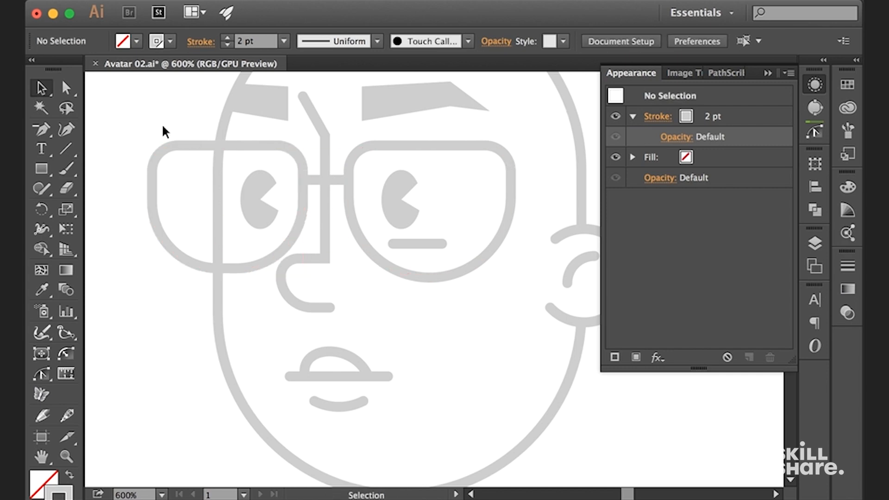
click(194, 145)
key(Delete)
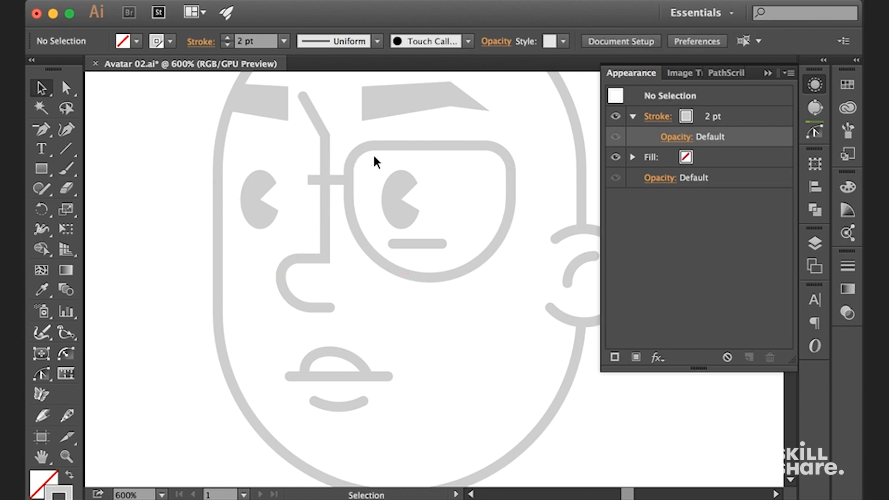
key(super+f)
click(585, 89)
key(super+minus)
key(super+minus)
key(super+minus)
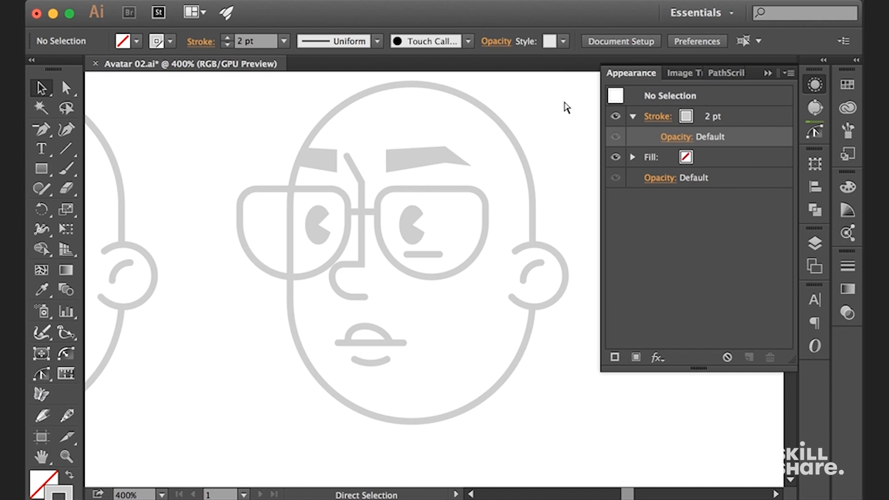
Move the fourth face's right eye slightly to the right inside its lens
key(super+equal)
key(super+equal)
key(super+equal)
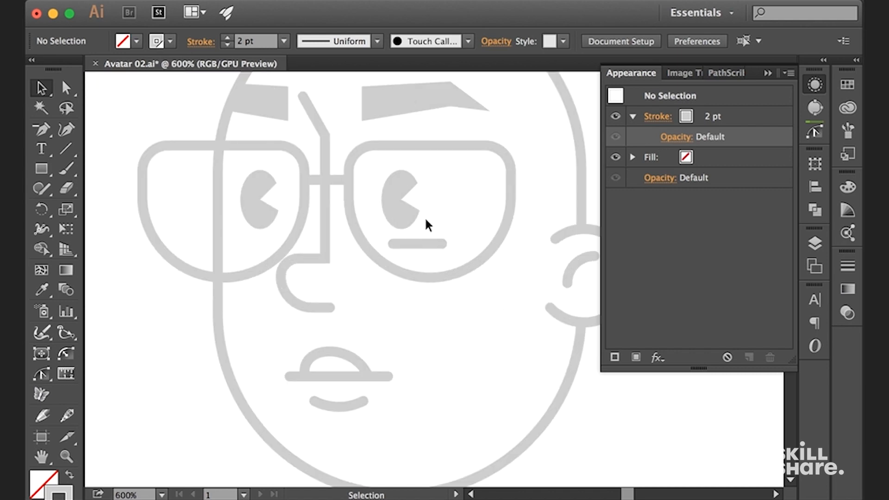
click(405, 207)
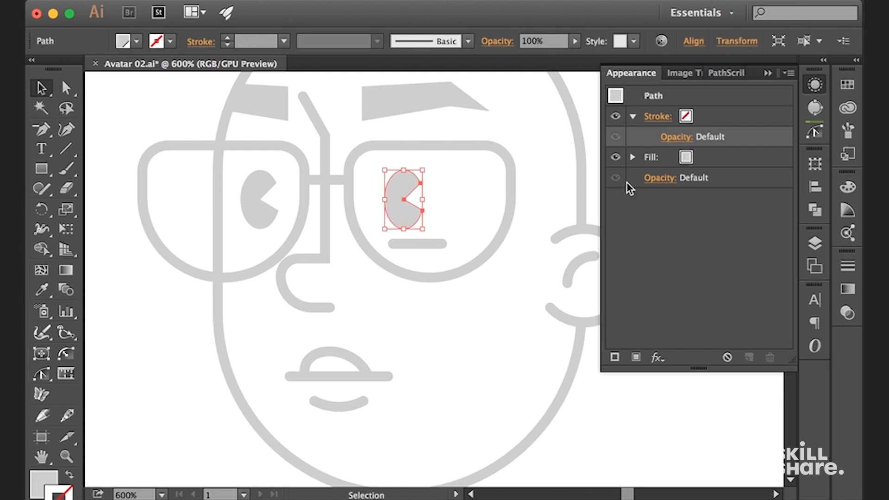
click(581, 91)
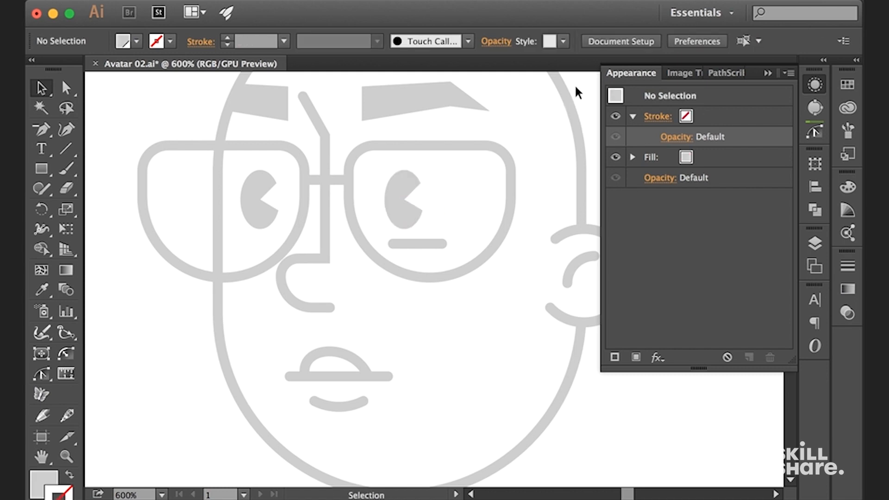
Try to place another copy of the right lens over the left lens
click(573, 101)
click(467, 147)
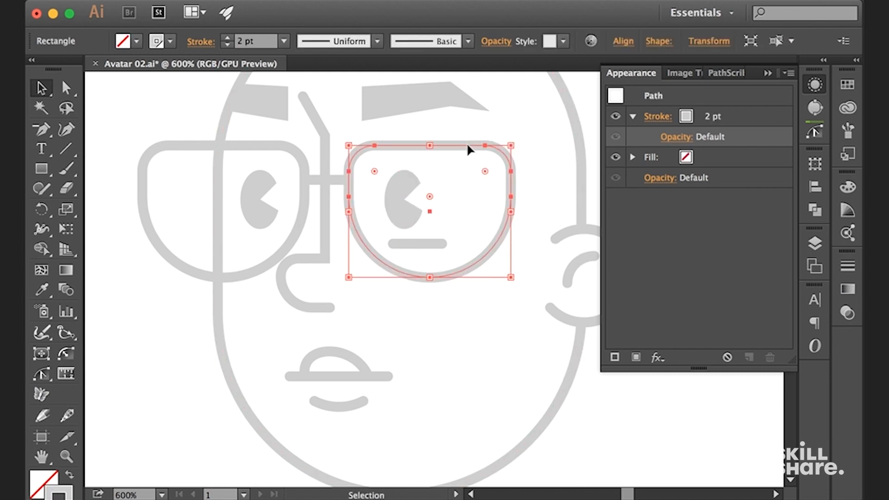
drag(452, 150, 250, 159)
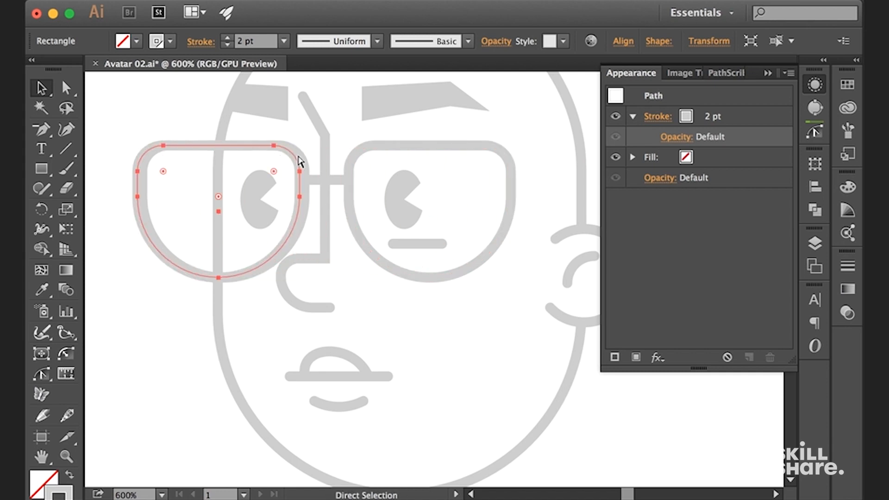
key(super+z)
click(581, 81)
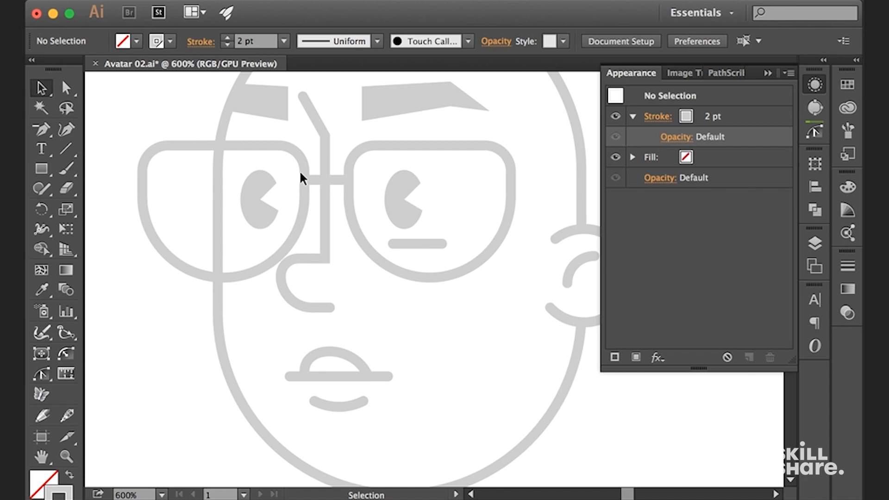
click(405, 212)
click(583, 89)
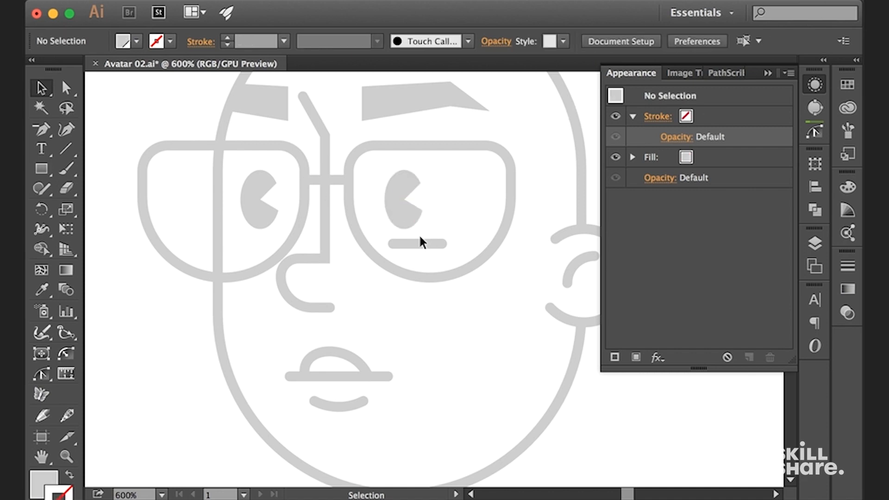
click(292, 234)
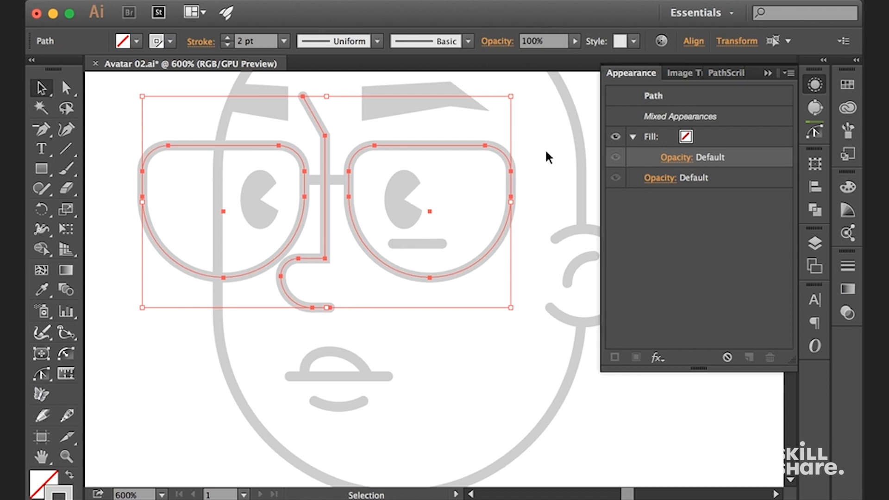
click(587, 96)
Copy the fourth face's under-eye line to beneath the left eye
drag(433, 240, 367, 242)
drag(270, 238, 271, 242)
click(582, 82)
key(super+minus)
key(super+minus)
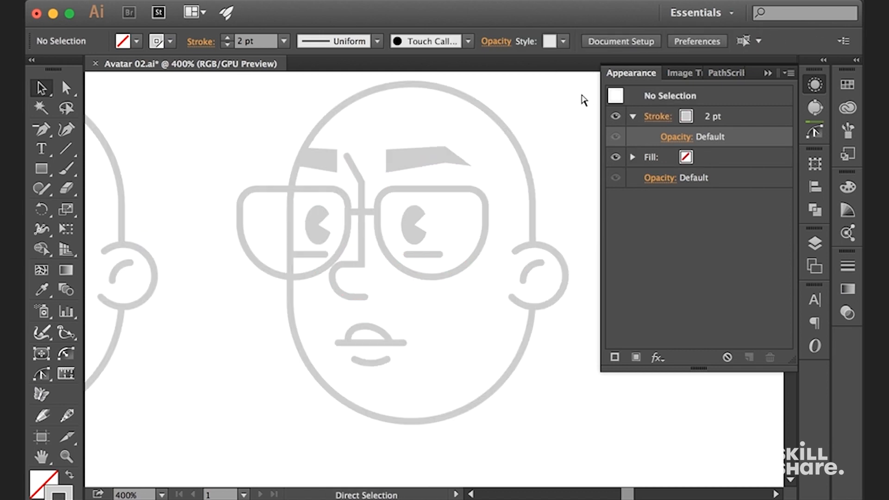
Shorten the left under-eye line slightly by moving its inner end point away from the nose
key(super+equal)
key(super+equal)
key(a)
drag(270, 244, 260, 243)
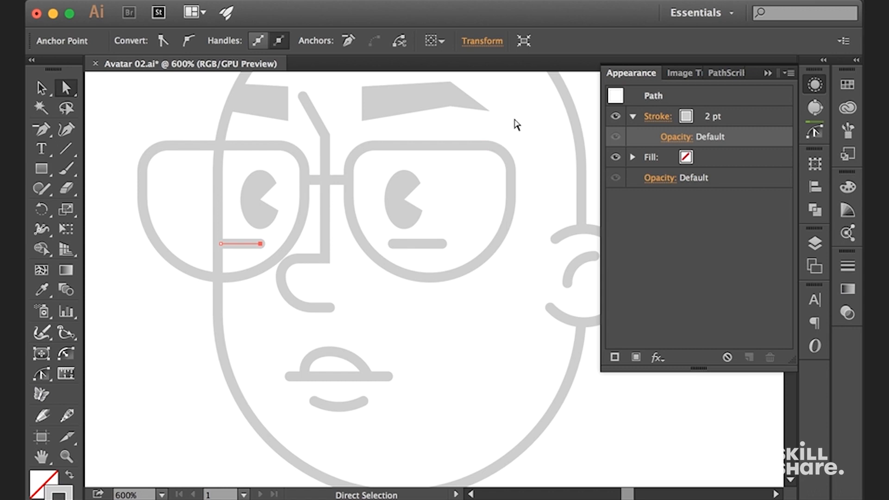
click(585, 91)
Compare the fourth face's glasses and under-eye lines with the neighbouring face
key(super+minus)
key(super+minus)
key(super+minus)
key(super+equal)
key(super+equal)
key(super+equal)
key(super+minus)
key(super+minus)
key(super+minus)
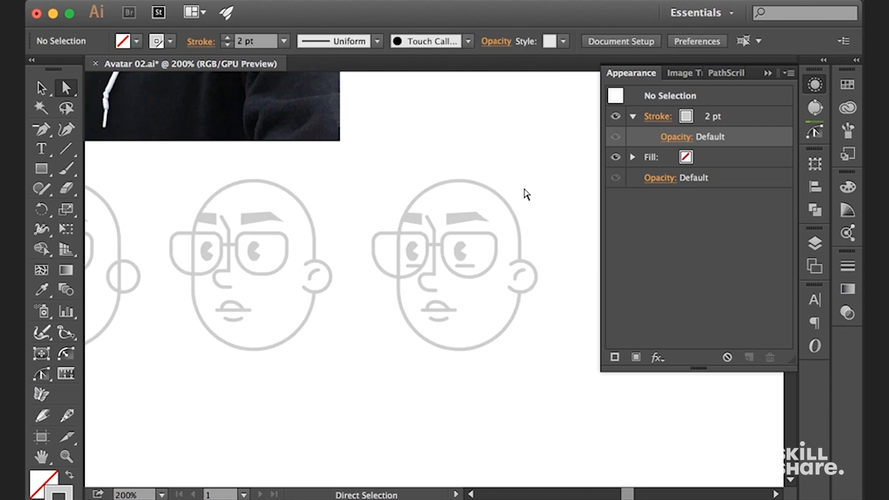
key(super+equal)
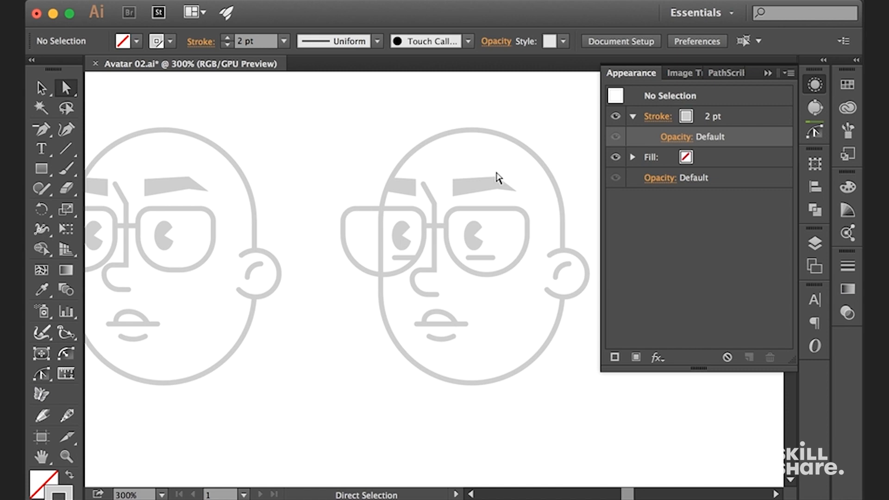
key(super+equal)
Draw a narrow rectangle from the right lens's outer edge past the head's outline as the base of the glasses' arm
drag(530, 204, 443, 166)
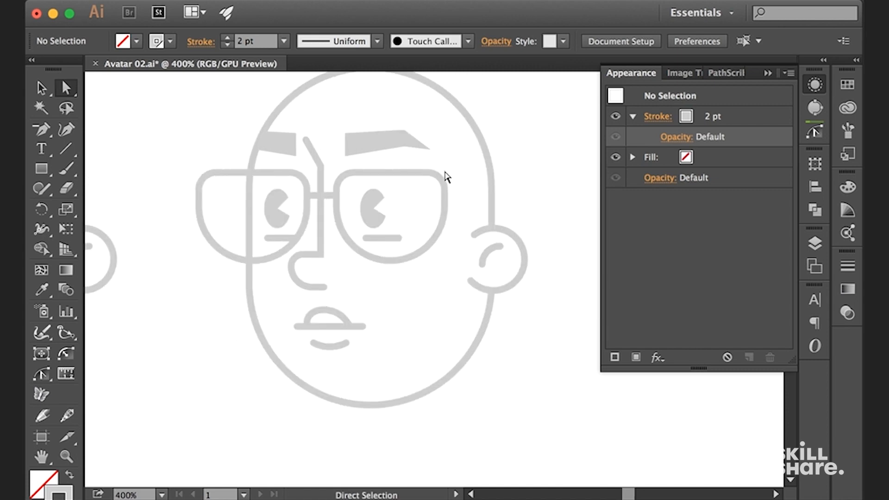
key(super+equal)
key(p)
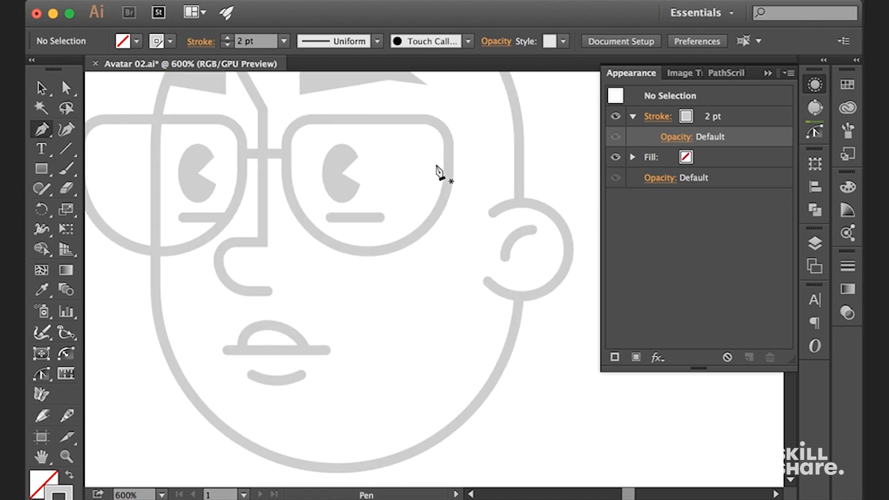
key(b)
key(v)
mouse_move(275, 154)
mouse_down()
mouse_move(546, 165)
mouse_move(497, 190)
mouse_up()
Reduce the rectangle to its upper edge and a rounded outer corner, forming a glasses arm that hooks down above the ear
key(a)
key(p)
shift+click(526, 190)
key(a)
click(525, 161)
key(v)
click(514, 202)
key(super+minus)
key(super+minus)
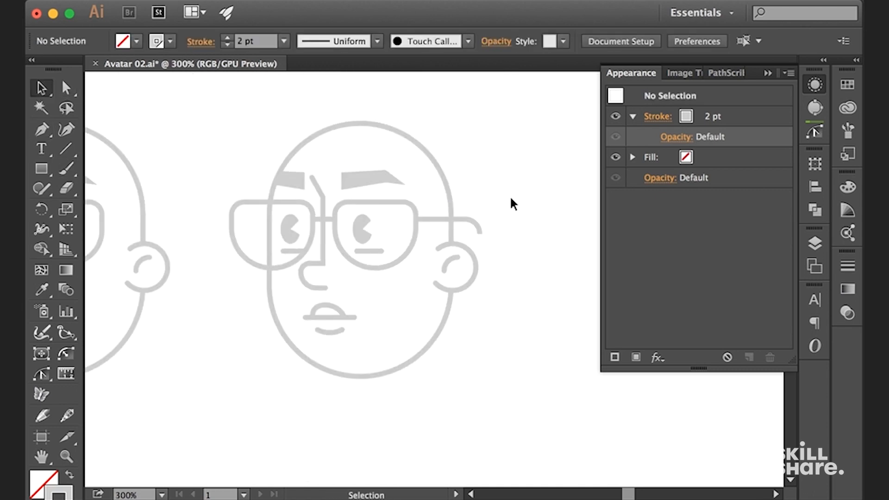
Give the glasses arm's 2 pt stroke round caps
key(super+equal)
key(super+equal)
click(497, 161)
click(650, 121)
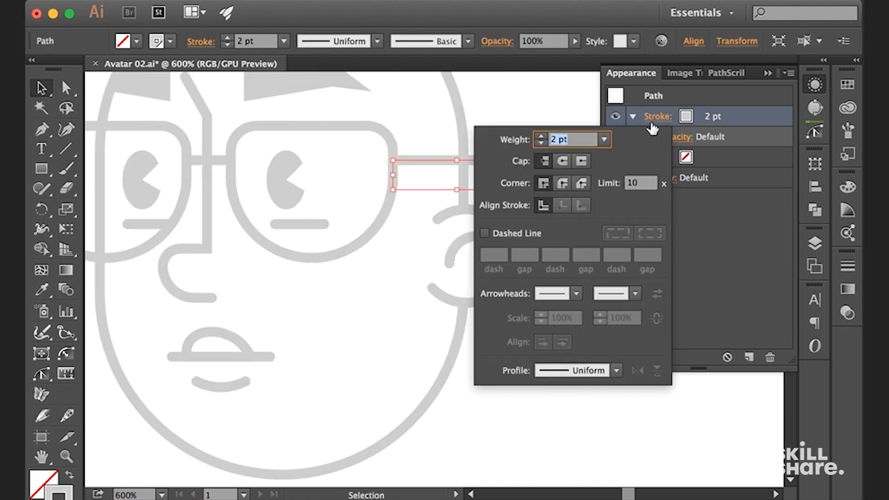
click(568, 162)
click(458, 430)
click(459, 433)
Select the fourth face's three mouth strokes and move them slightly down
drag(452, 422, 536, 287)
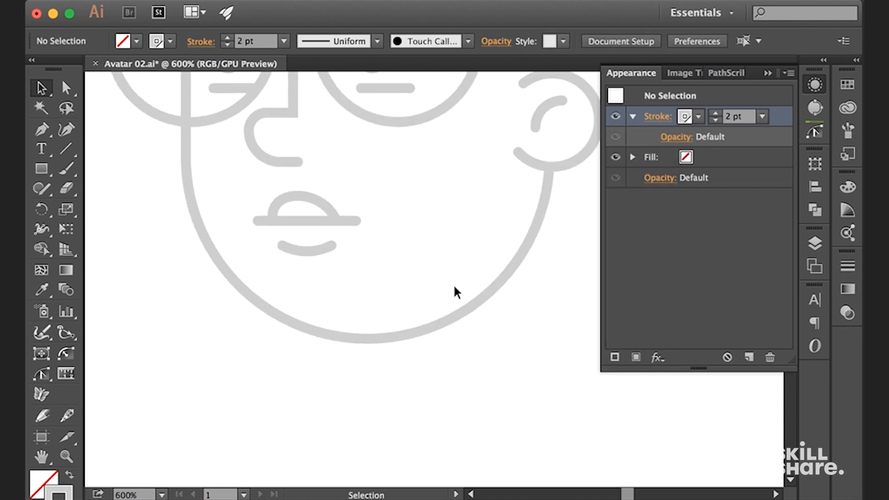
key(super+minus)
drag(397, 185, 381, 258)
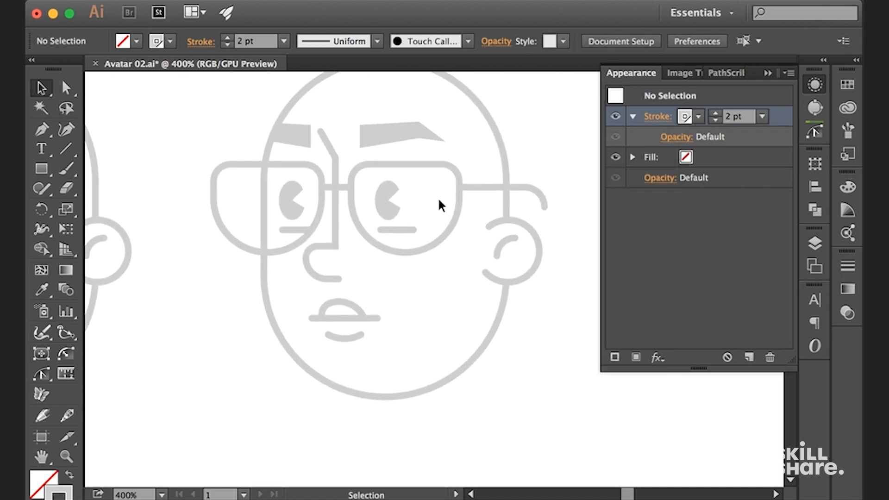
key(super+equal)
drag(302, 284, 385, 319)
drag(300, 230, 299, 227)
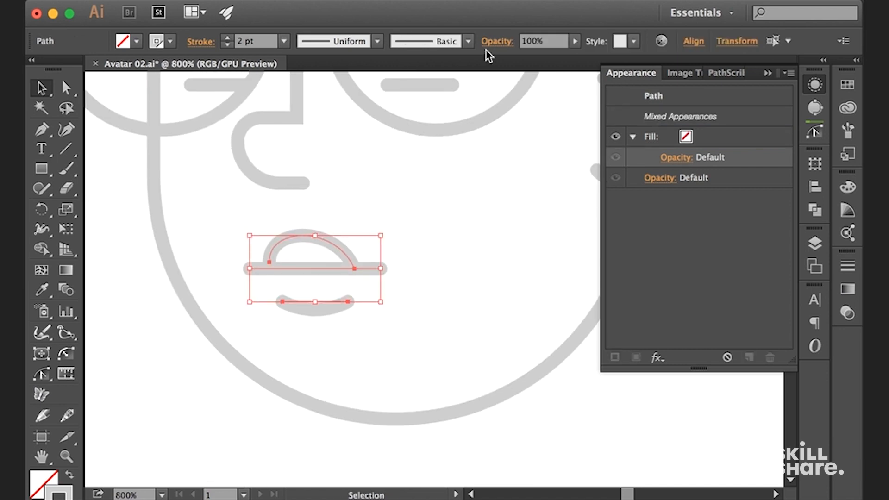
Draw short slanted line segments as stubble above the mouth and along the fourth face's cheek, jaw and chin
key(backslash)
mouse_move(230, 207)
mouse_down()
mouse_move(215, 229)
mouse_move(220, 233)
mouse_up()
drag(266, 202, 255, 231)
key(v)
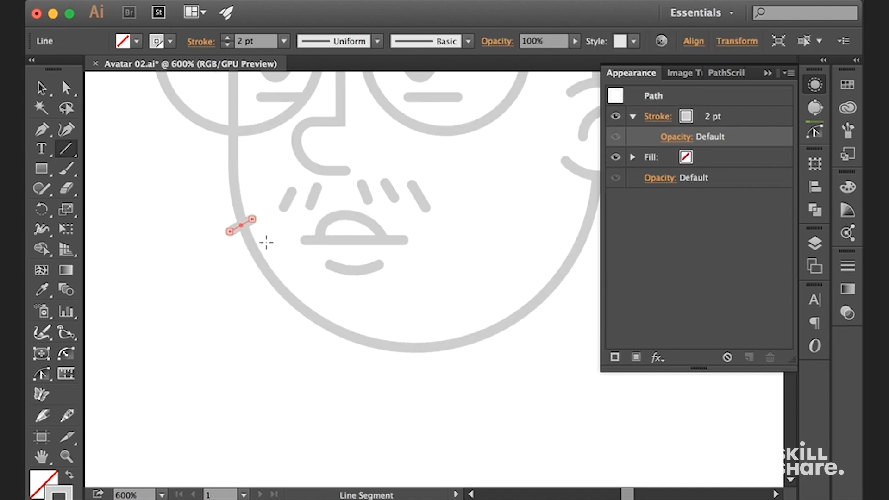
drag(345, 299, 347, 318)
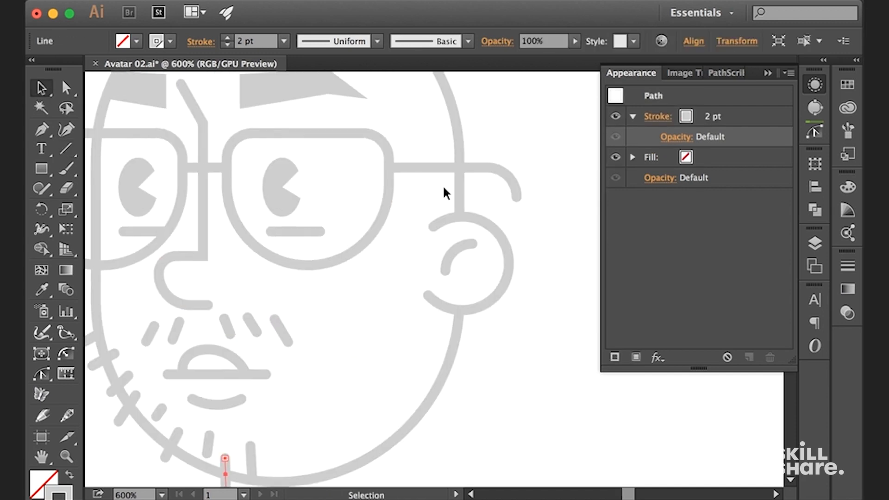
click(412, 207)
key(backslash)
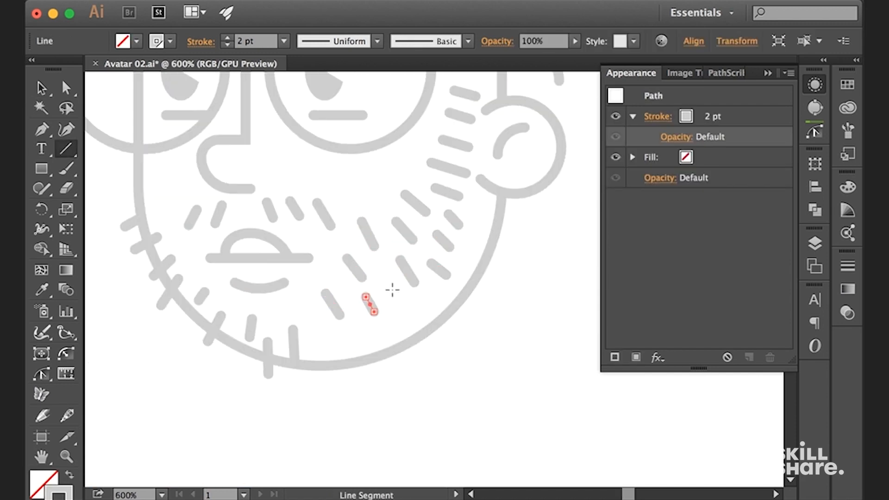
key(a)
key(super+minus)
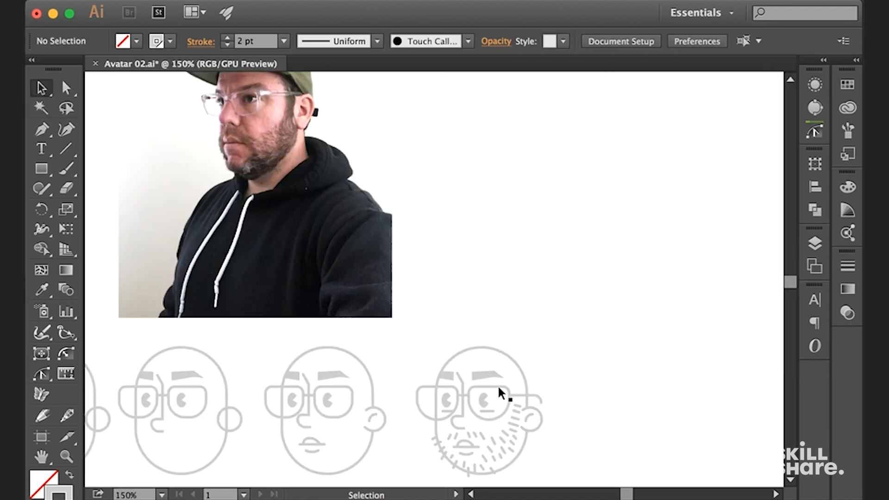
Nudge the fourth face's mouth strokes up by two increments
drag(493, 333, 450, 188)
key(super+equal)
key(super+equal)
key(super+equal)
key(super+equal)
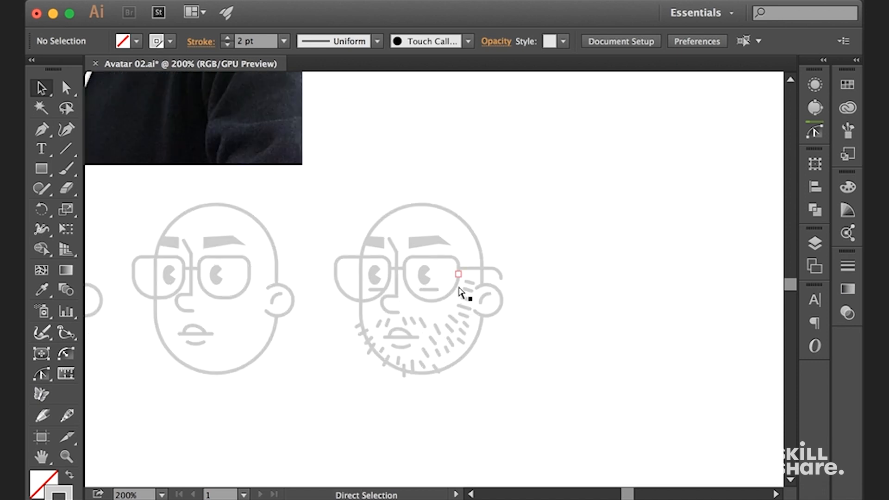
drag(439, 352, 458, 217)
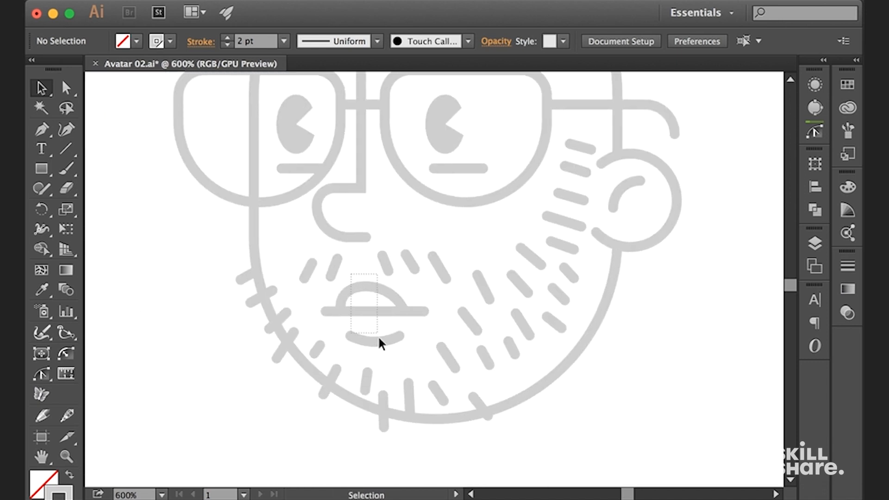
drag(377, 335, 379, 336)
key(Up)
key(Up)
click(431, 225)
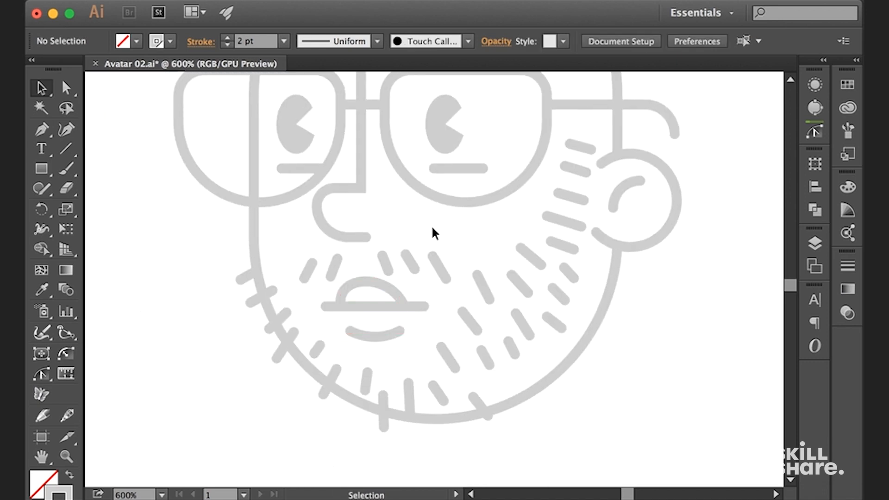
Nudge the three moustache strokes on the mouth's right side two increments to the right
key(super+equal)
drag(392, 250, 444, 258)
key(Right)
key(Right)
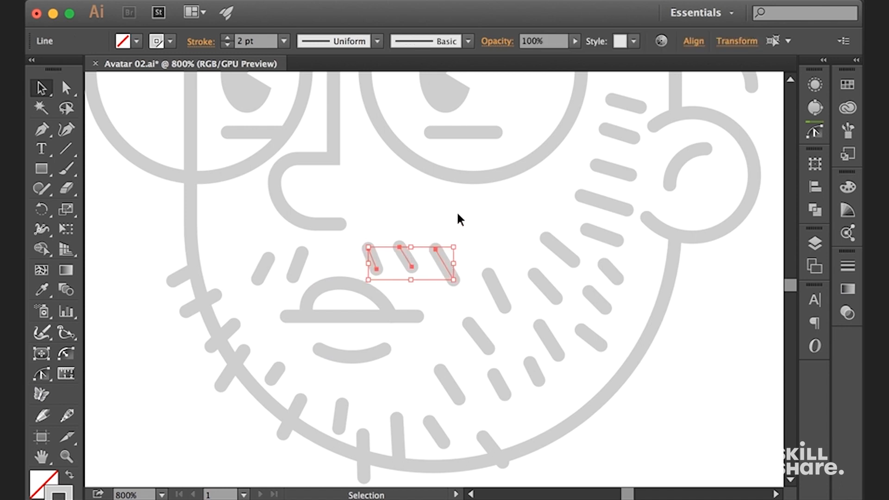
click(457, 214)
Nudge the two moustache strokes on the mouth's left side up by one increment
drag(235, 249, 302, 268)
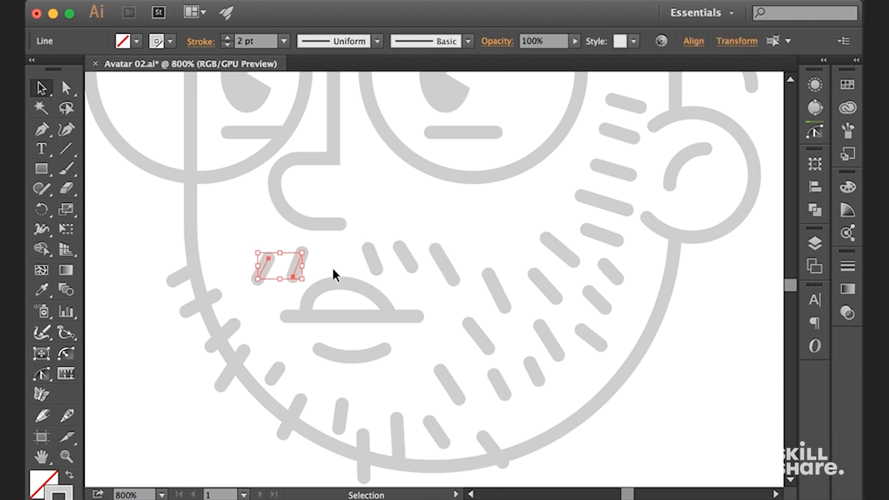
key(Up)
click(327, 232)
key(super+minus)
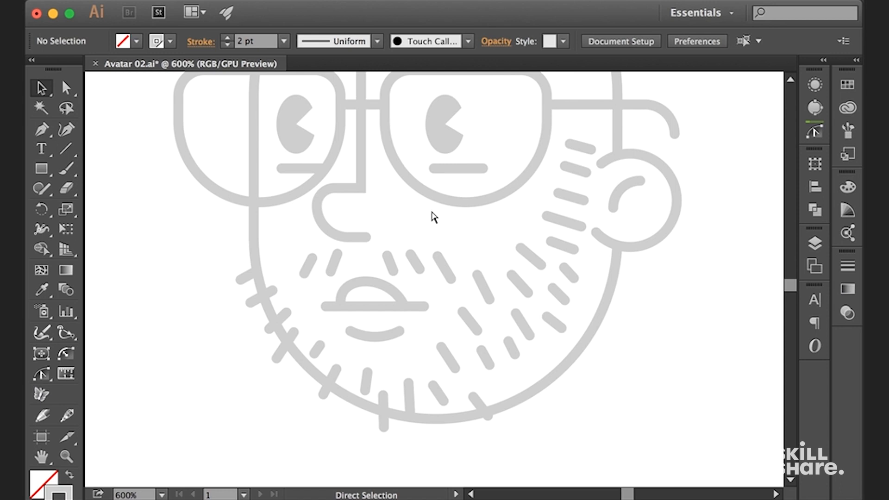
key(super+minus)
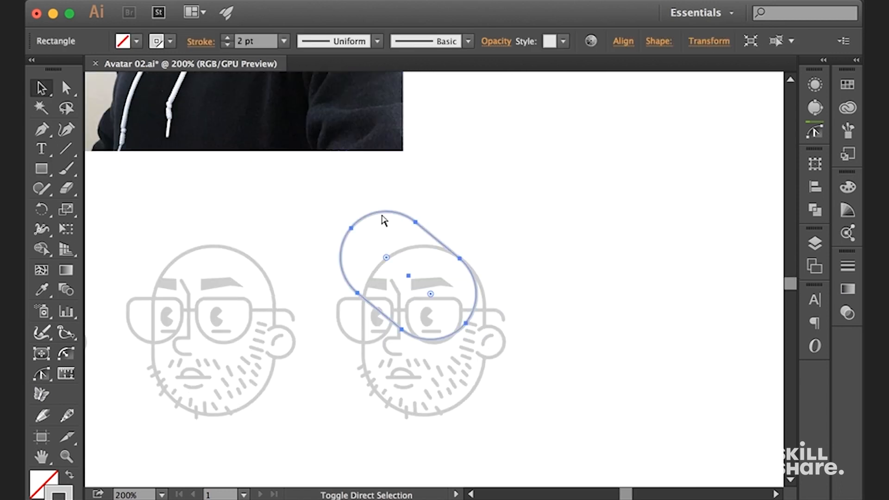
key(F6)
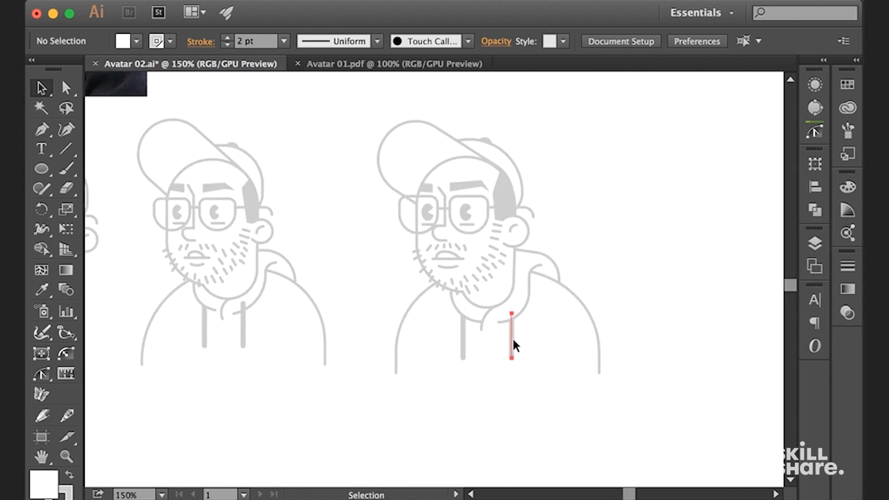
click(512, 341)
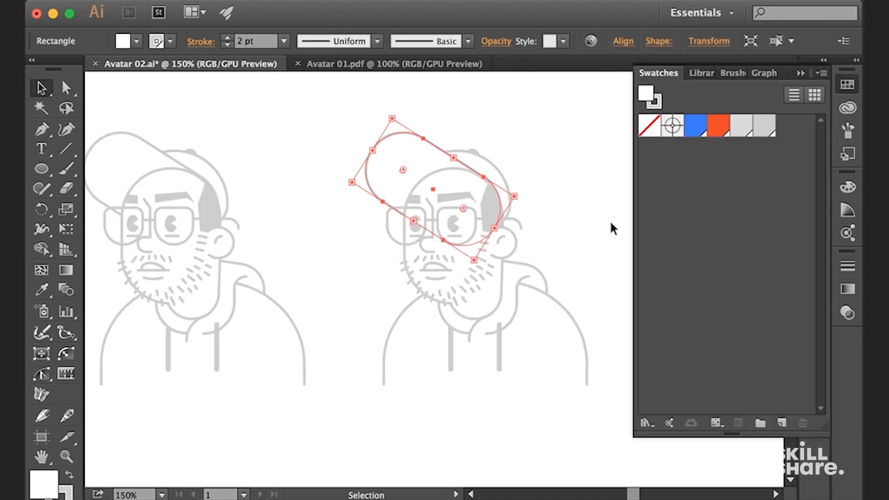
key(c)
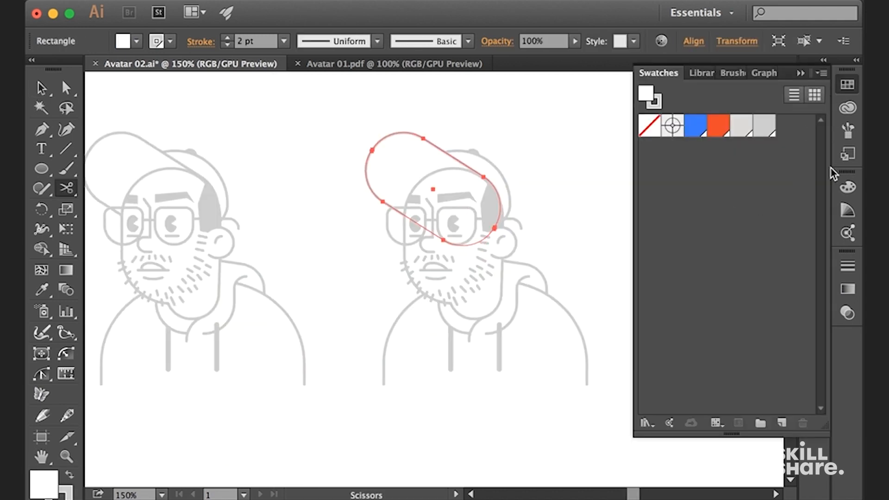
key(v)
key(Delete)
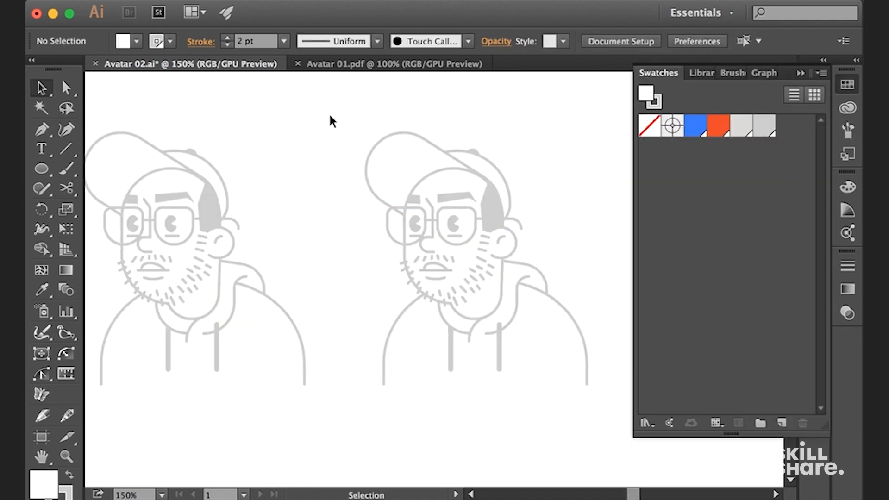
Group all parts of the rightmost avatar and enter the group for isolated editing
drag(604, 402, 603, 401)
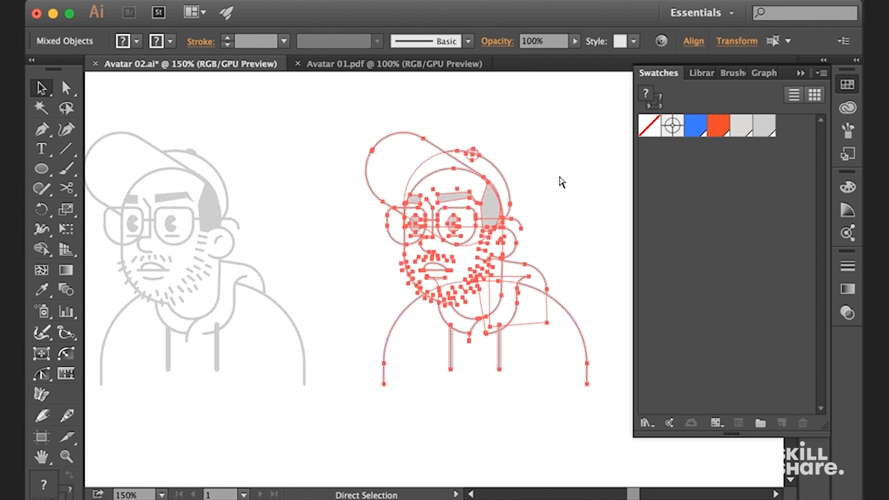
key(super+g)
double_click(490, 206)
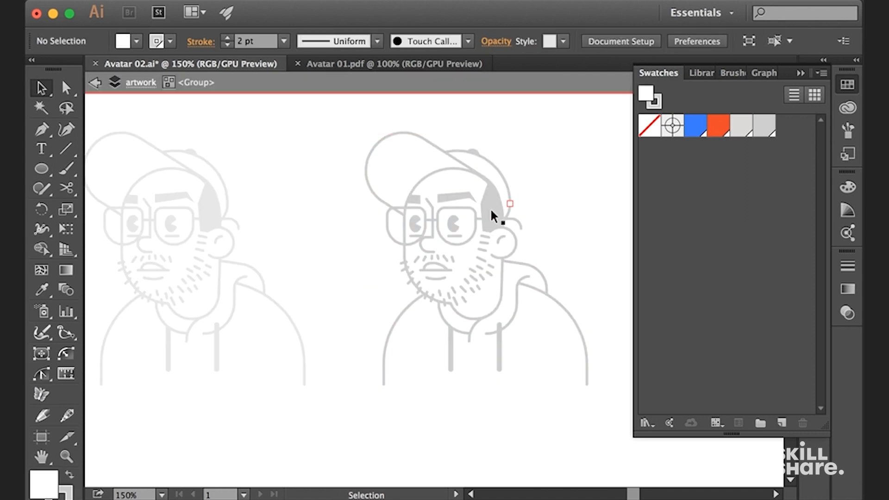
Select all shapes sharing the cap brim's fill and stroke, and set their stroke to the blue swatch
click(414, 133)
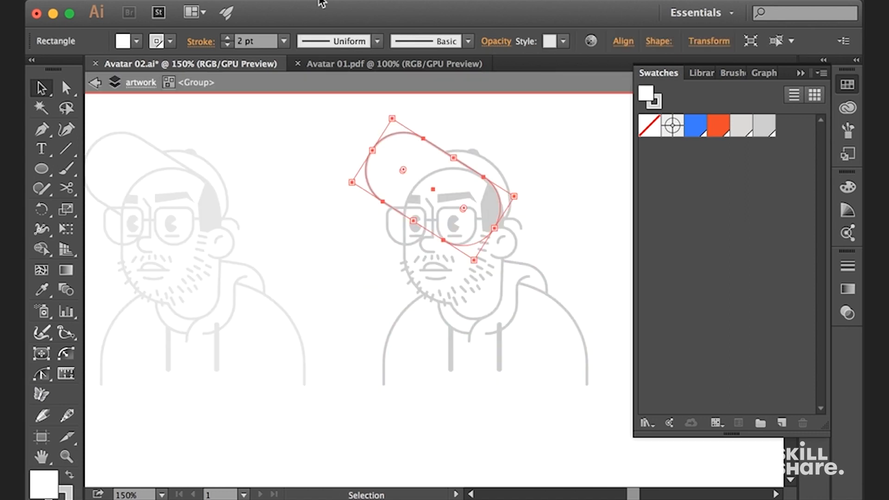
click(340, 1)
mouse_move(422, 137)
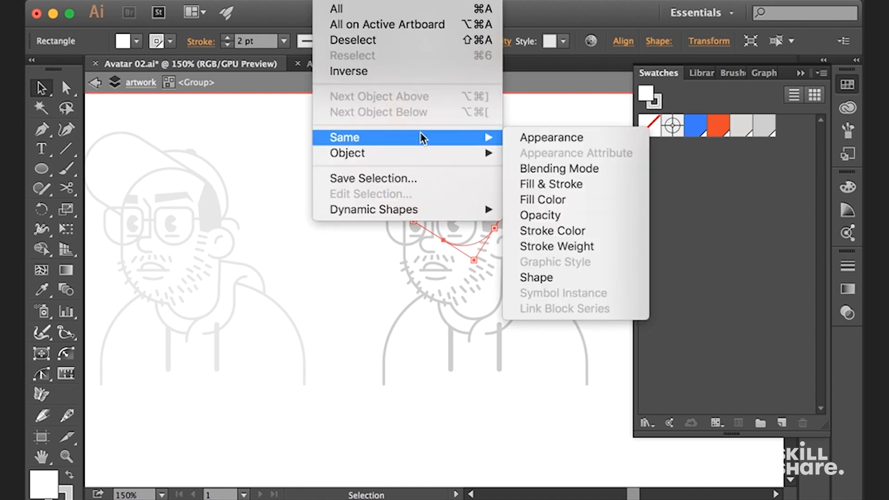
click(550, 184)
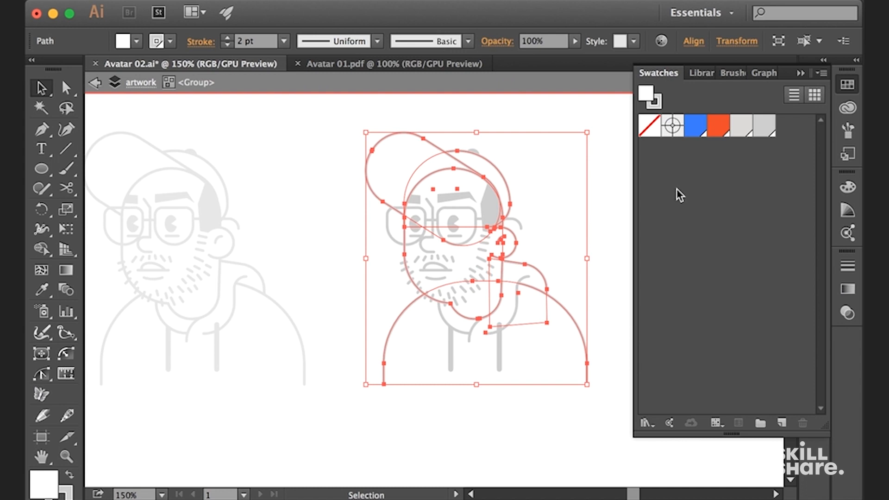
click(695, 132)
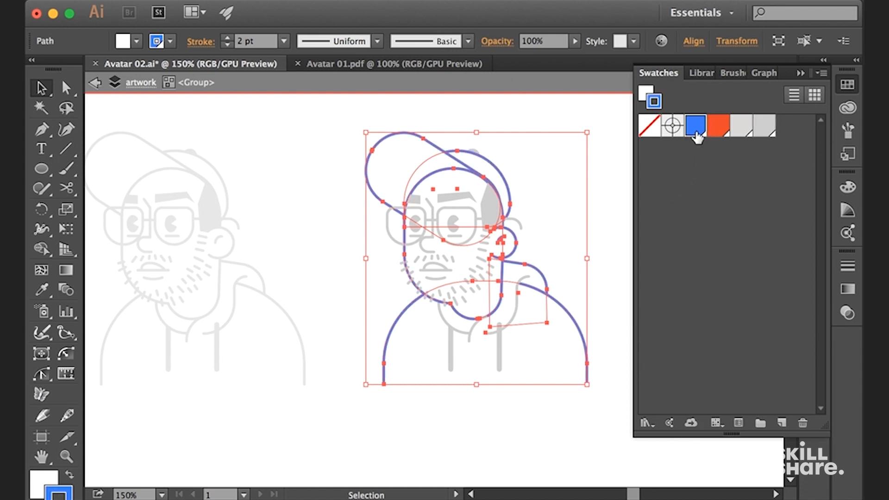
click(526, 166)
Select all shapes sharing the sideburn's fill color and fill them with the blue swatch
click(492, 212)
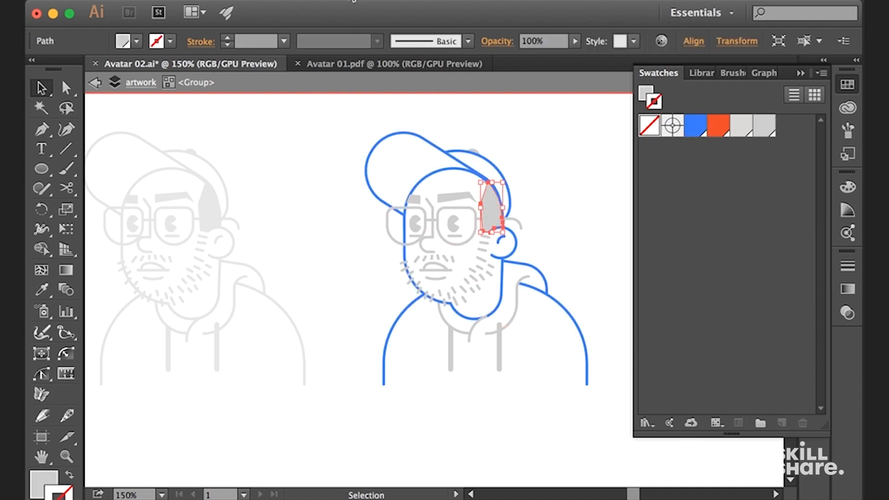
click(361, 4)
mouse_move(443, 139)
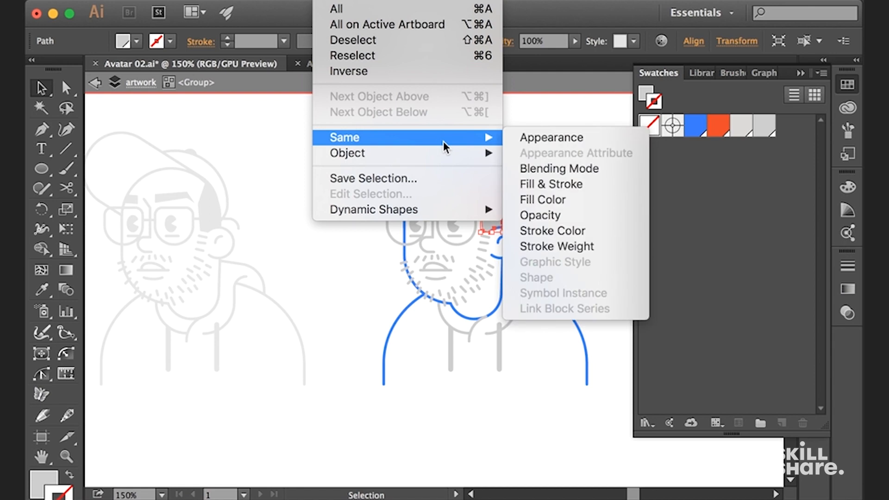
click(568, 199)
click(689, 132)
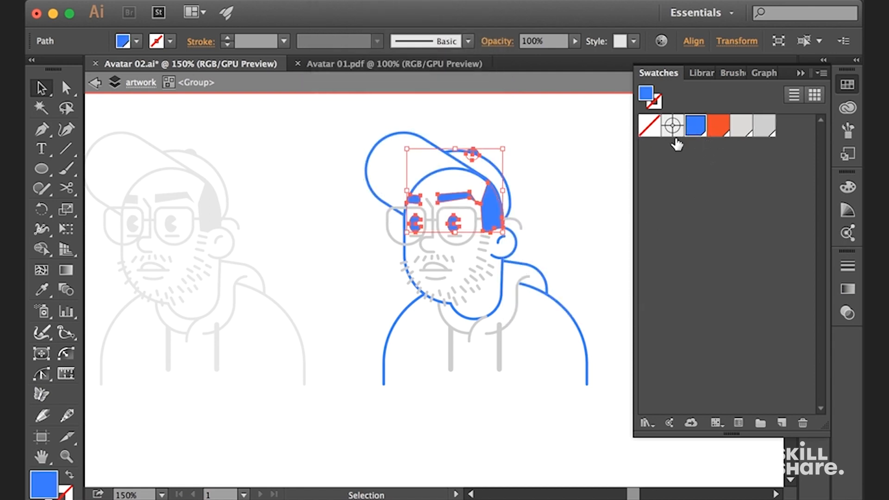
click(561, 165)
Select all shapes sharing the glasses' stroke color, set their stroke to the blue swatch, and leave the isolated group
click(468, 207)
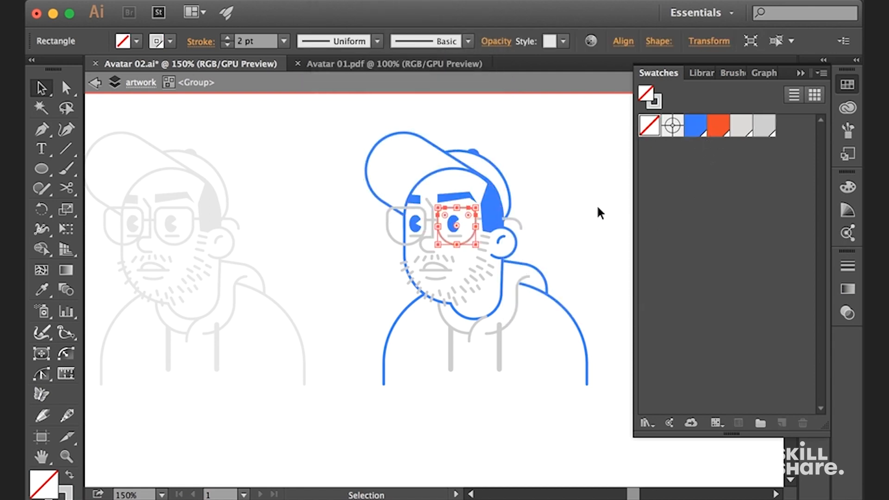
click(333, 1)
mouse_move(348, 137)
click(579, 230)
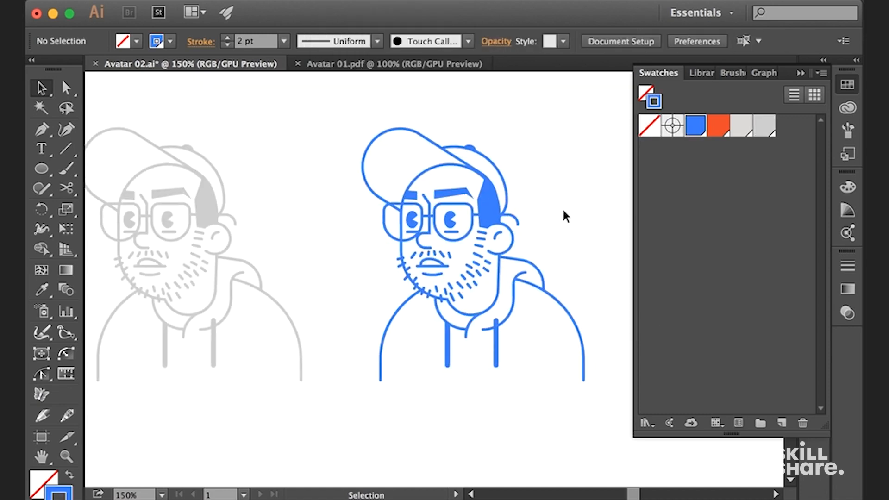
Add round cheeks beneath the glasses, fill them with the orange swatch, and reduce their opacity to a pale blush
drag(463, 194, 480, 216)
drag(480, 216, 490, 221)
key(shift+x)
click(718, 125)
click(815, 84)
click(659, 178)
double_click(614, 209)
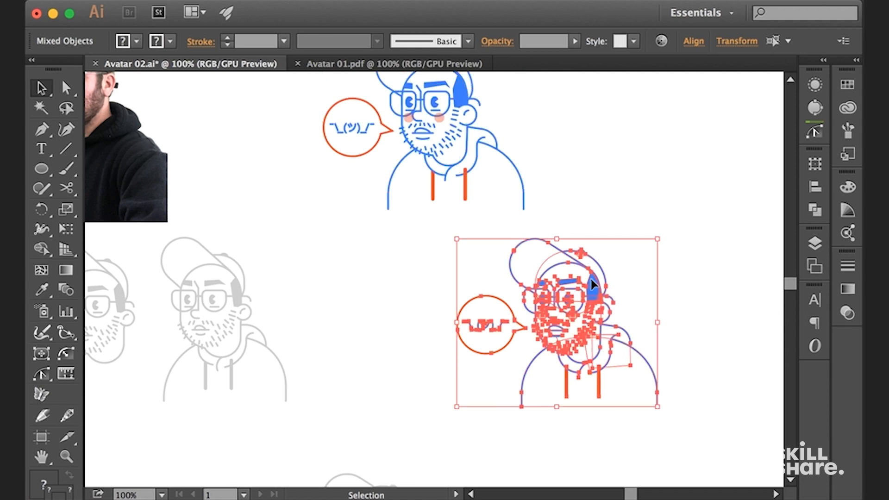
Place a copy of the finished avatar and its speech bubble beside the portrait photo and move it closer to the photo
drag(589, 277, 500, 325)
drag(553, 269, 647, 369)
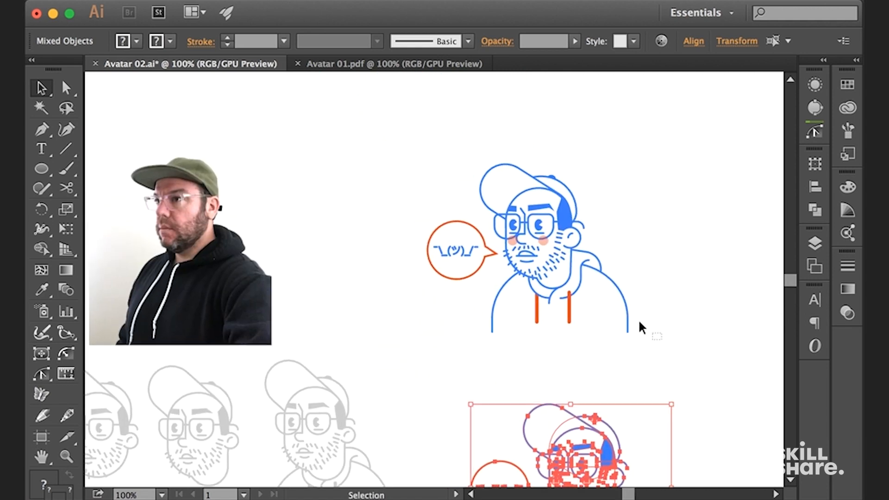
drag(415, 155, 415, 155)
drag(556, 203, 443, 214)
drag(368, 225, 510, 246)
click(393, 300)
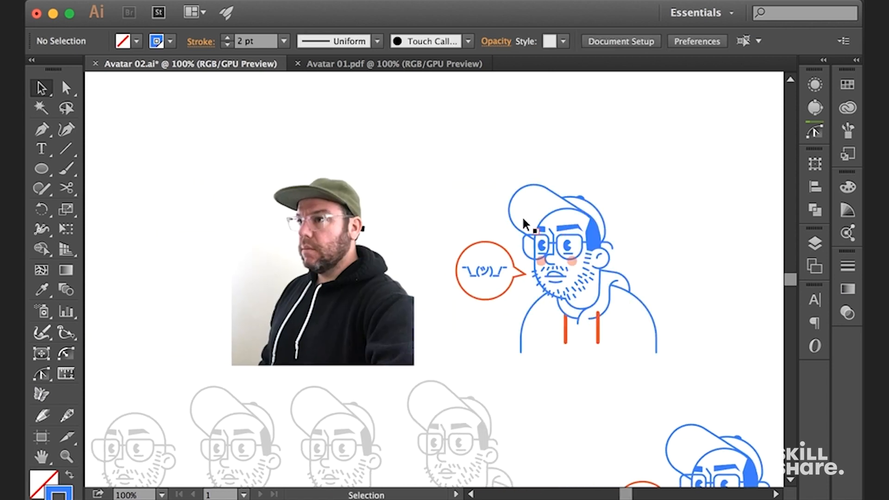
Show the document's layers and move the portrait photo straight up, away from the gray avatars
click(812, 85)
click(815, 243)
click(384, 138)
drag(384, 138, 291, 159)
drag(269, 273, 268, 172)
Move the blue avatar and its speech bubble up beside the photo, and nudge them down by one large increment
drag(351, 171, 518, 335)
drag(497, 262, 497, 160)
drag(494, 258, 465, 200)
key(shift+Down)
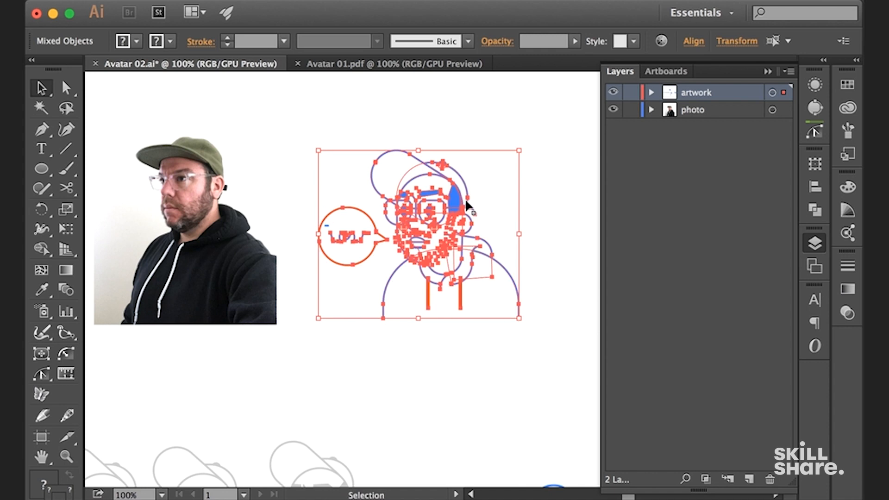
Hide the photo layer and open the color settings
click(612, 110)
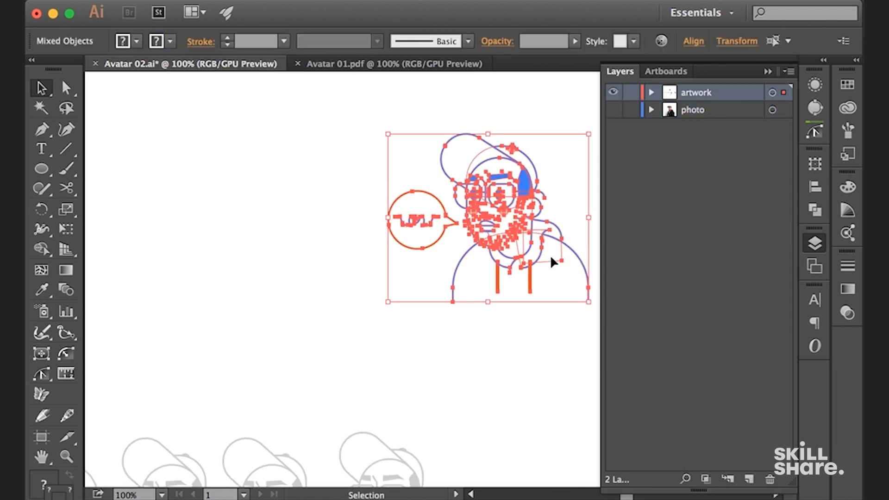
key(super+equal)
click(461, 187)
key(F6)
key(space)
drag(489, 328, 489, 327)
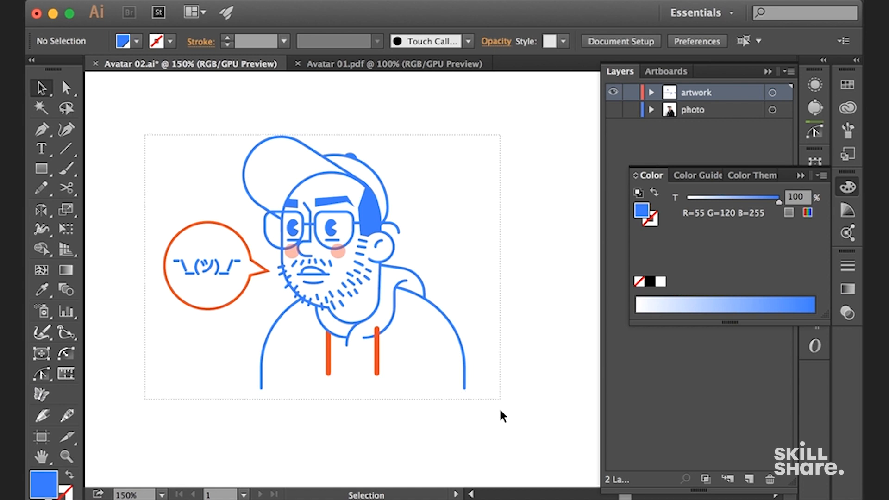
Select the whole blue avatar with its speech bubble and place a duplicate up and to the right of it
key(super+a)
click(509, 357)
drag(505, 265, 155, 109)
key(super+minus)
key(space)
drag(418, 212, 308, 275)
alt+drag(280, 284, 507, 173)
click(393, 285)
Replace the shrug emoticon in the duplicate's speech bubble with the text "Thanks"
mouse_move(388, 199)
mouse_down()
mouse_move(406, 220)
mouse_move(377, 201)
mouse_up()
key(Delete)
key(Delete)
key(t)
mouse_move(333, 166)
mouse_down()
mouse_move(383, 181)
mouse_move(399, 209)
mouse_up()
text(Thanks)
Fill the "Thanks" text with the blue swatch and deselect it
click(41, 88)
click(847, 84)
click(695, 125)
click(370, 139)
click(554, 133)
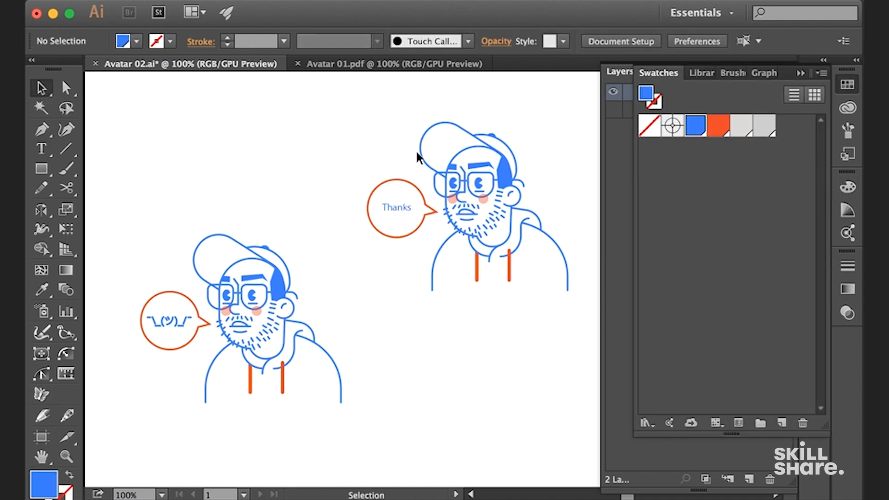